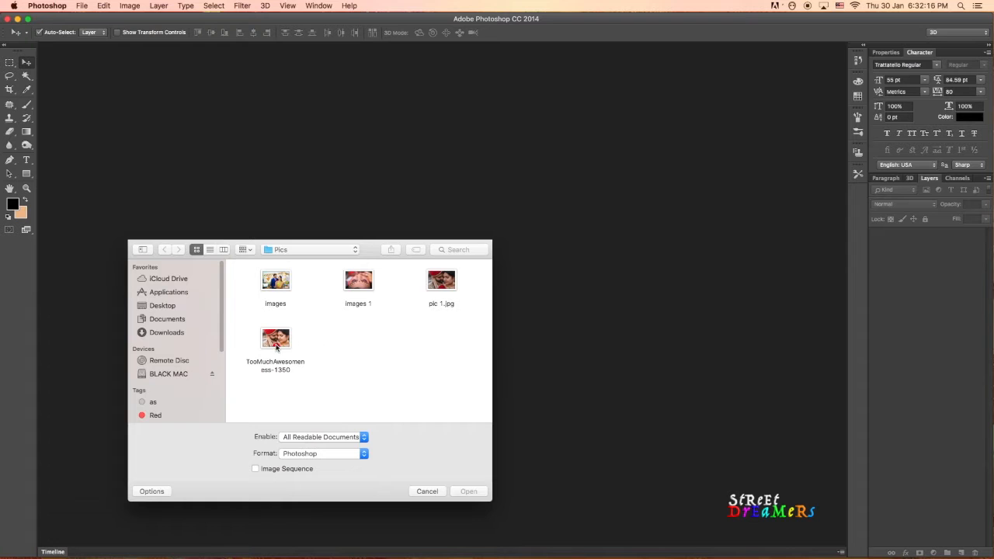
Open pic 1.jpg from the Pics folder and convert its Background into an editable layer named Layer 0.
{"action": "left_click", "coordinate": [444, 284]}
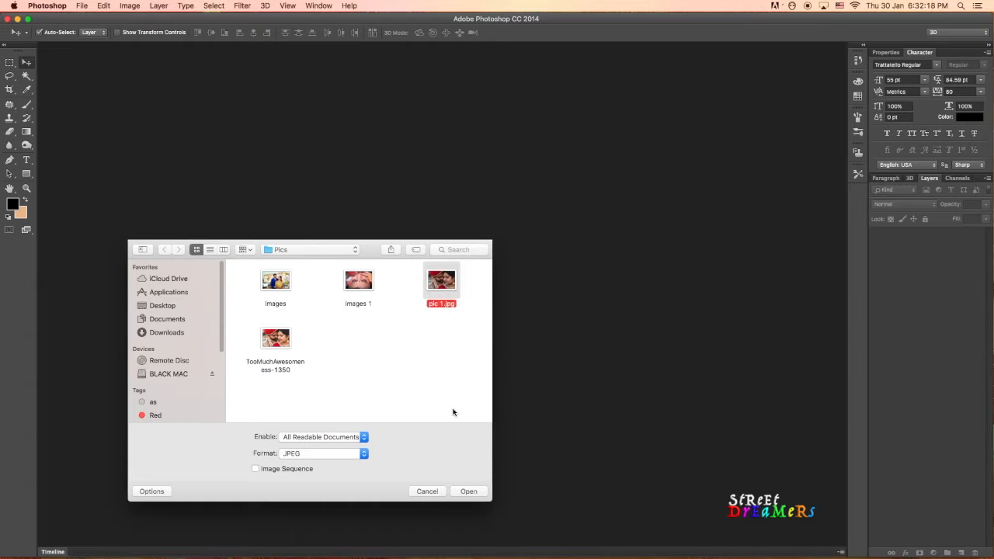
{"action": "left_click", "coordinate": [468, 491]}
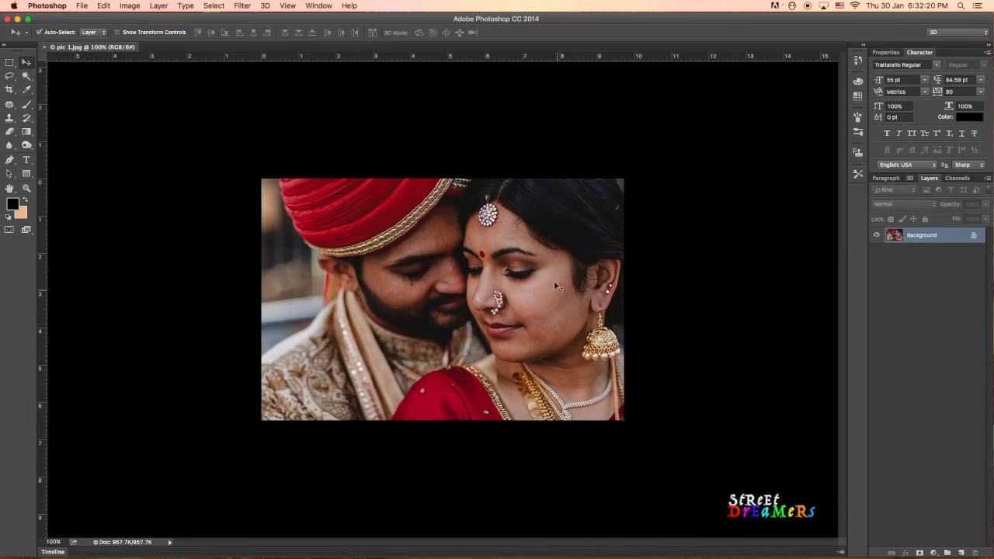
{"action": "double_click", "coordinate": [951, 236]}
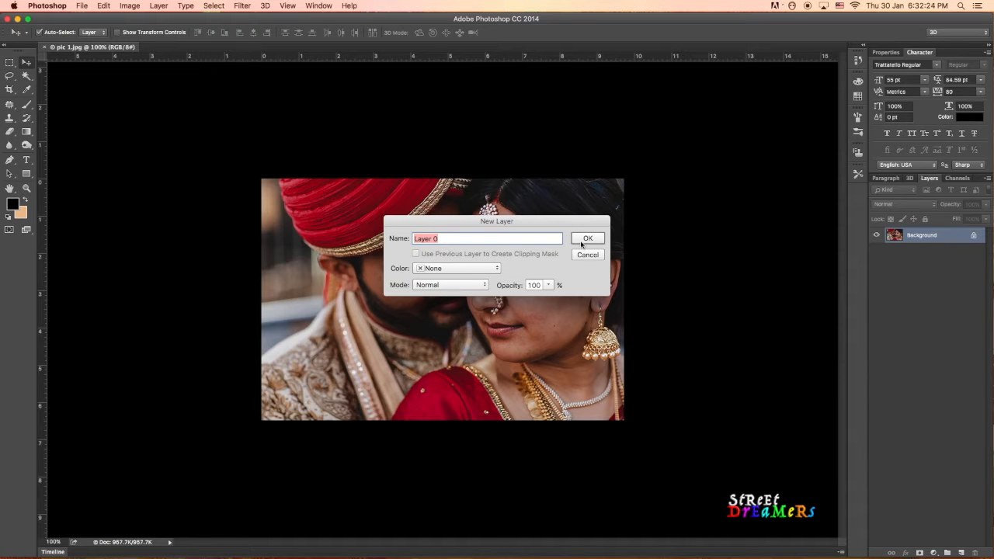
{"action": "left_click", "coordinate": [588, 239]}
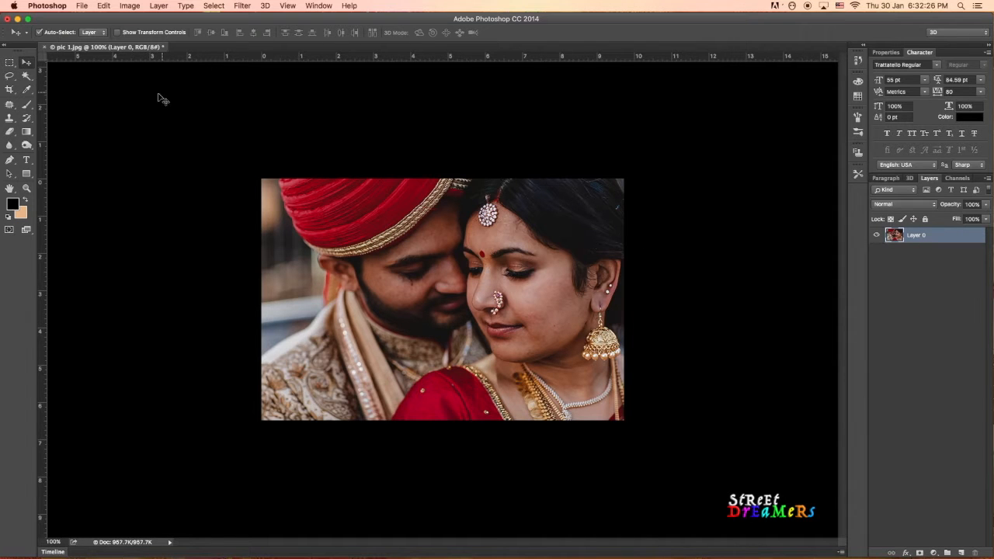
Resample the image to a resolution of 200 pixels/inch using Bicubic Smoother (enlargement).
{"action": "left_click", "coordinate": [129, 6]}
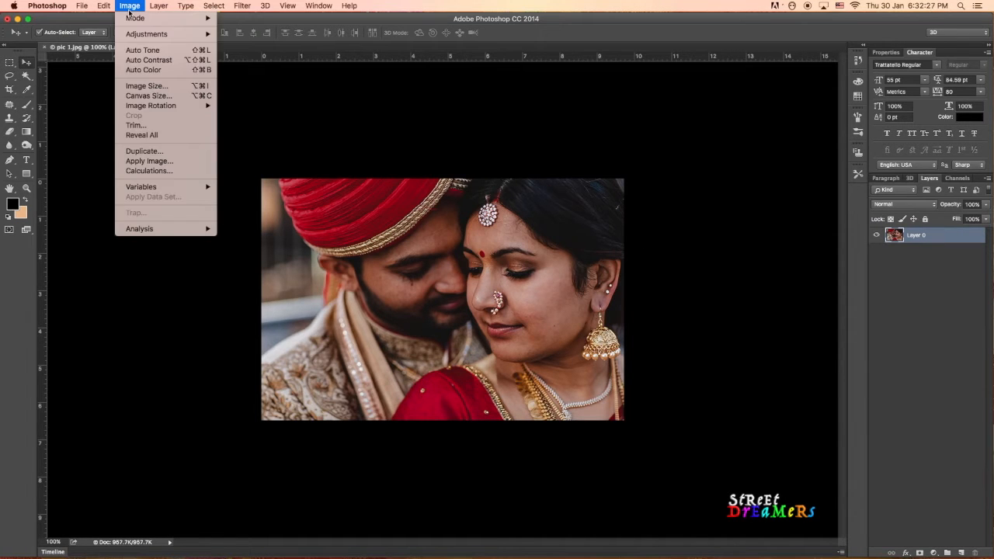
{"action": "left_click", "coordinate": [144, 85]}
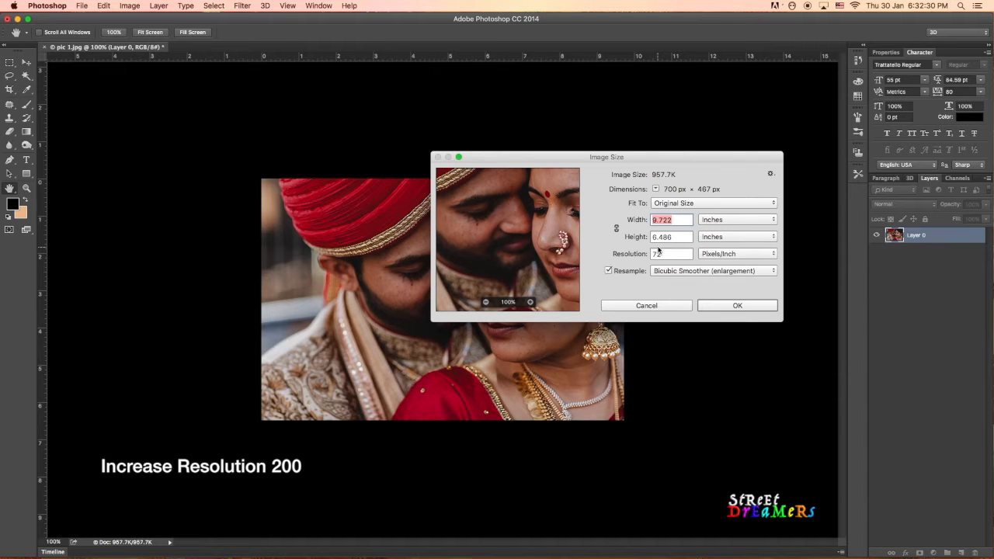
{"action": "left_click_drag", "start_coordinate": [668, 254], "coordinate": [641, 254]}
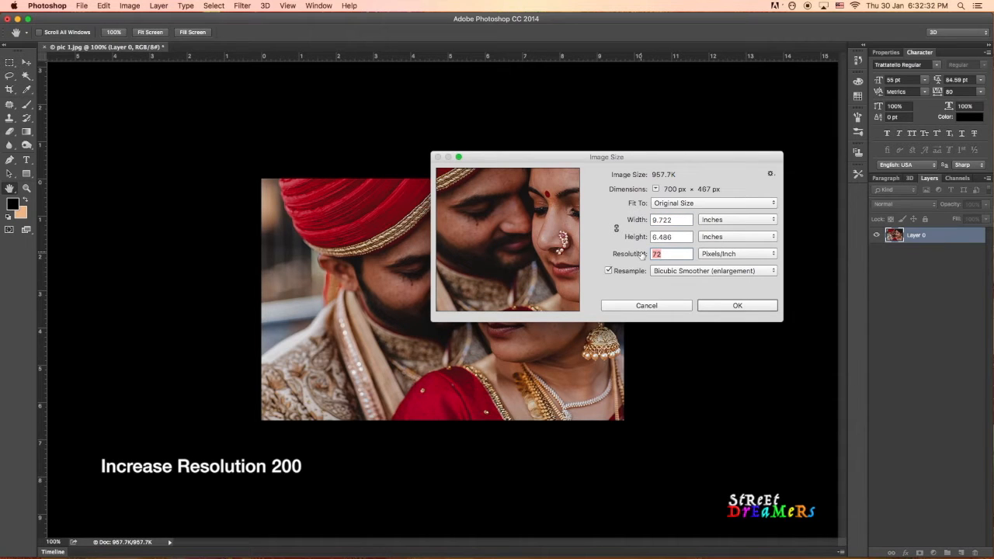
{"action": "type", "text": "2"}
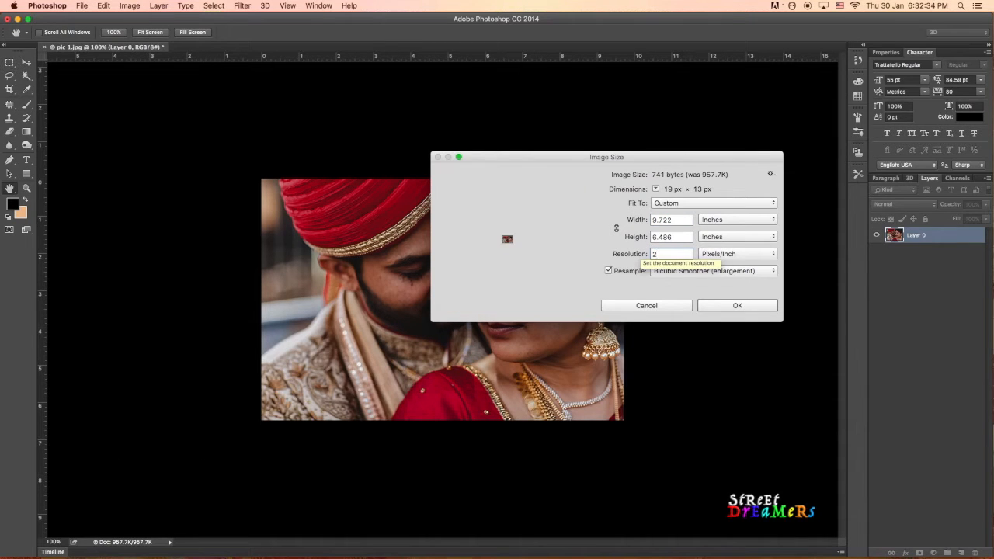
{"action": "type", "text": "00"}
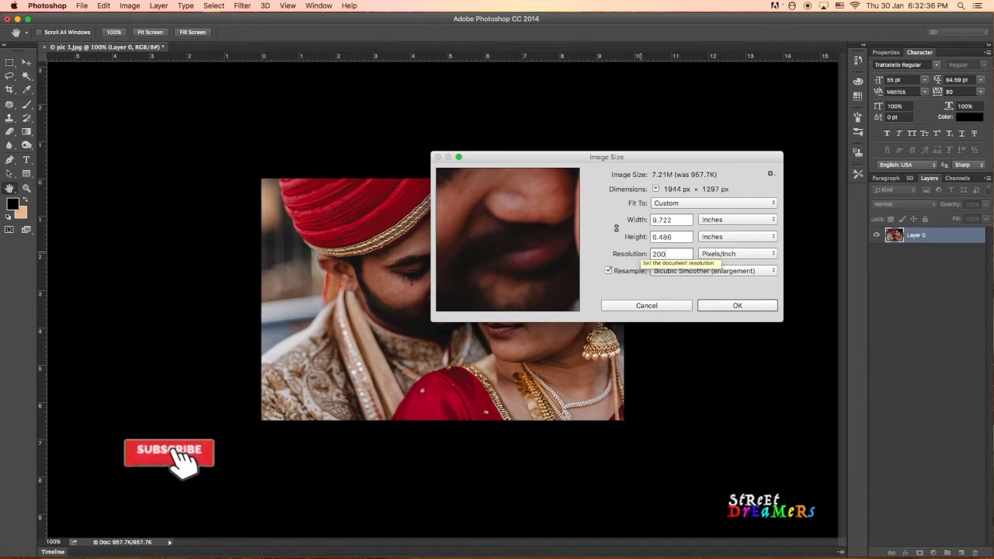
{"action": "left_click", "coordinate": [701, 271]}
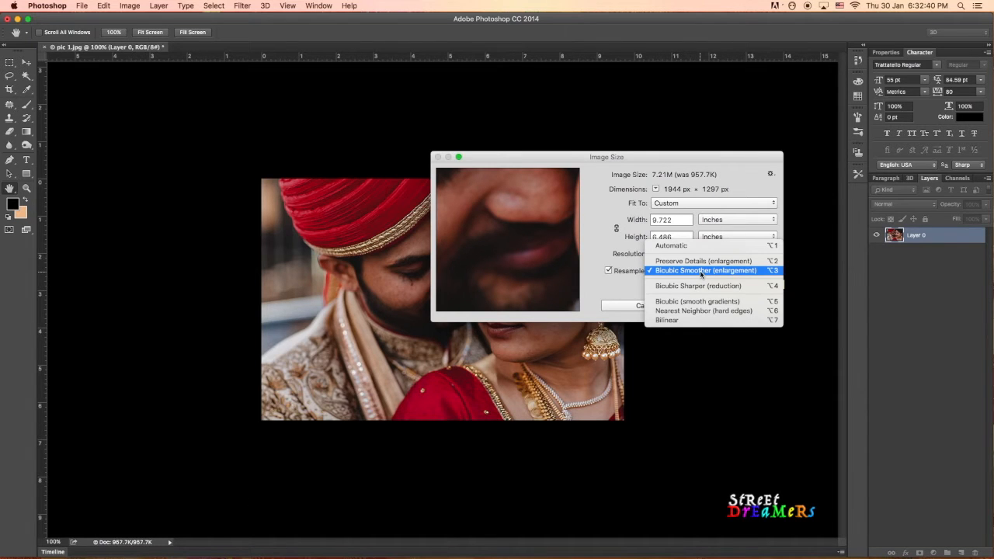
{"action": "left_click", "coordinate": [701, 271]}
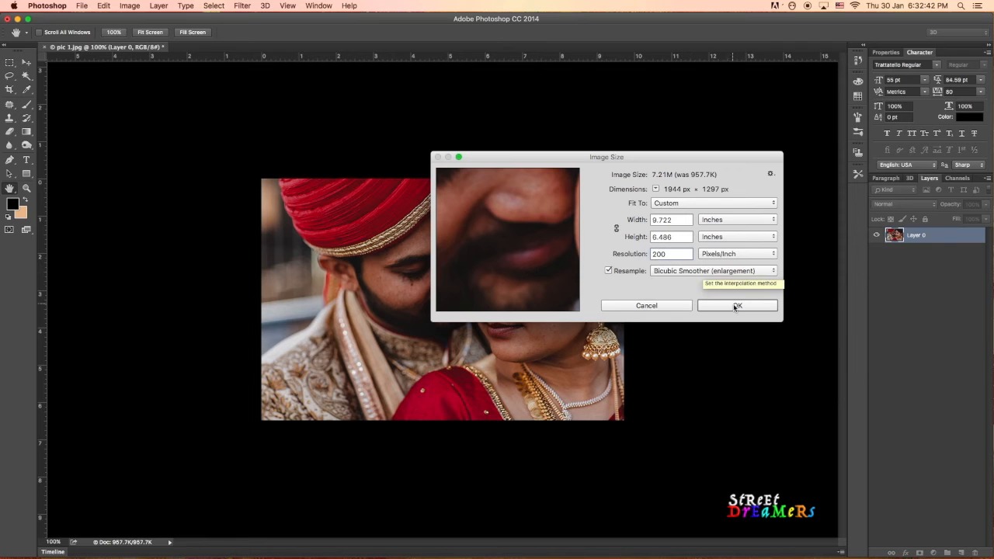
{"action": "left_click", "coordinate": [735, 305]}
{"action": "key", "text": "v"}
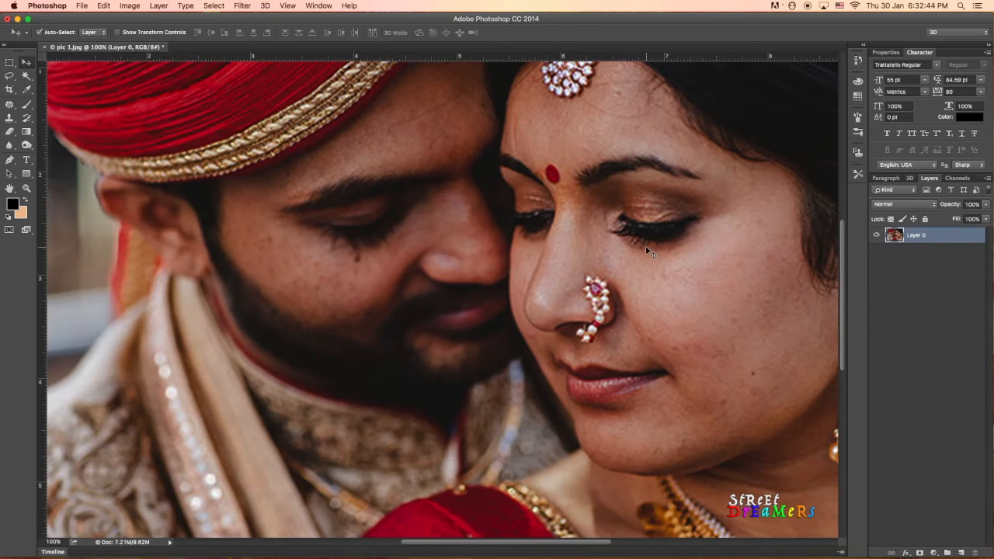
Examine the skin detail of both faces in the resampled photo up close.
{"action": "scroll", "coordinate": [646, 246], "scroll_direction": "down", "scroll_amount": 8}
{"action": "scroll", "coordinate": [645, 247], "scroll_direction": "up", "scroll_amount": 13}
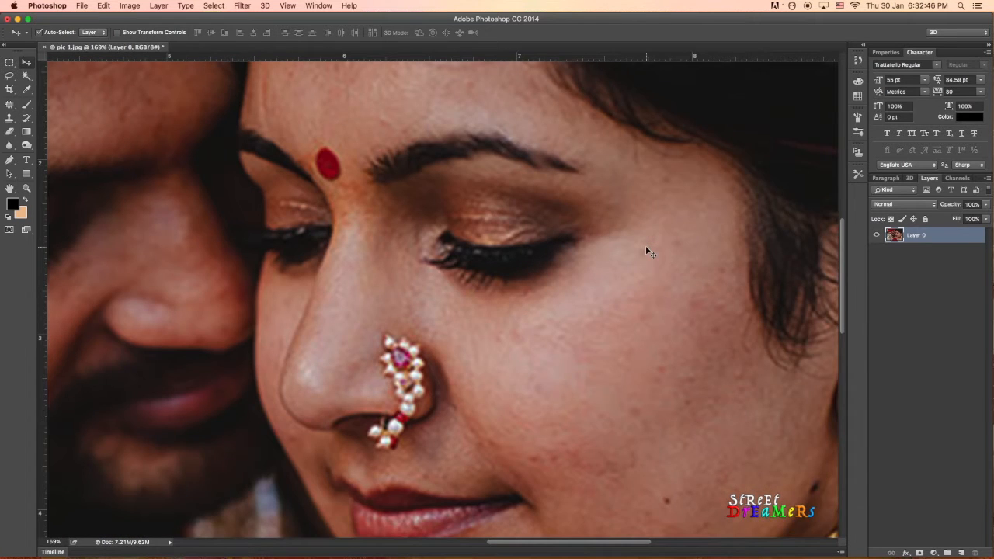
{"action": "scroll", "coordinate": [646, 245], "scroll_direction": "down", "scroll_amount": 2}
{"action": "scroll", "coordinate": [645, 245], "scroll_direction": "down", "scroll_amount": 3}
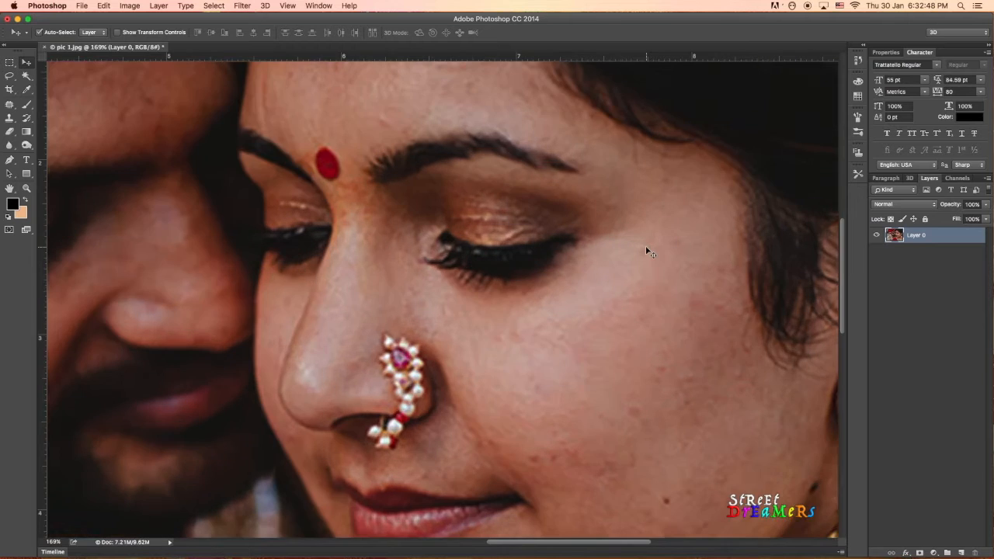
{"action": "scroll", "coordinate": [700, 267], "scroll_direction": "up", "scroll_amount": 2}
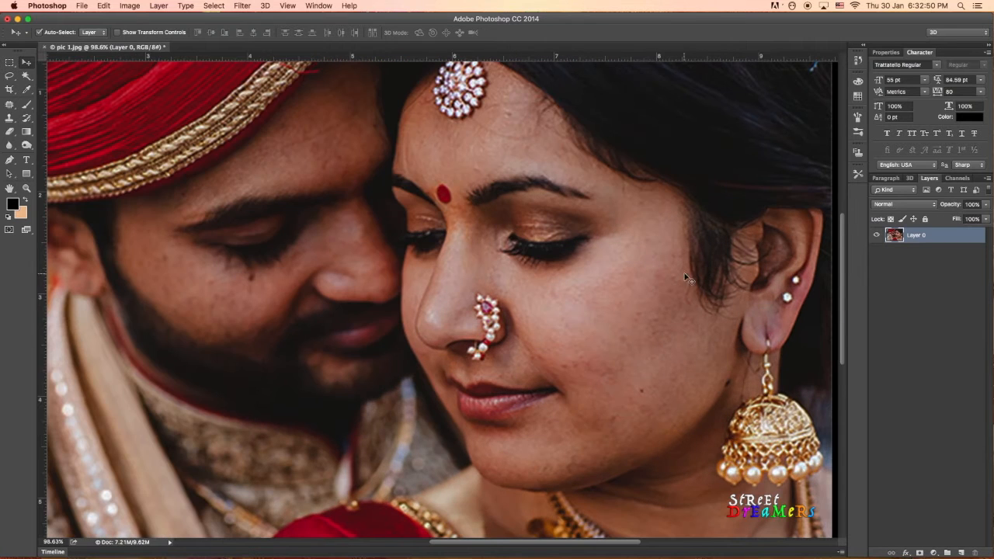
{"action": "scroll", "coordinate": [516, 266], "scroll_direction": "down", "scroll_amount": 1}
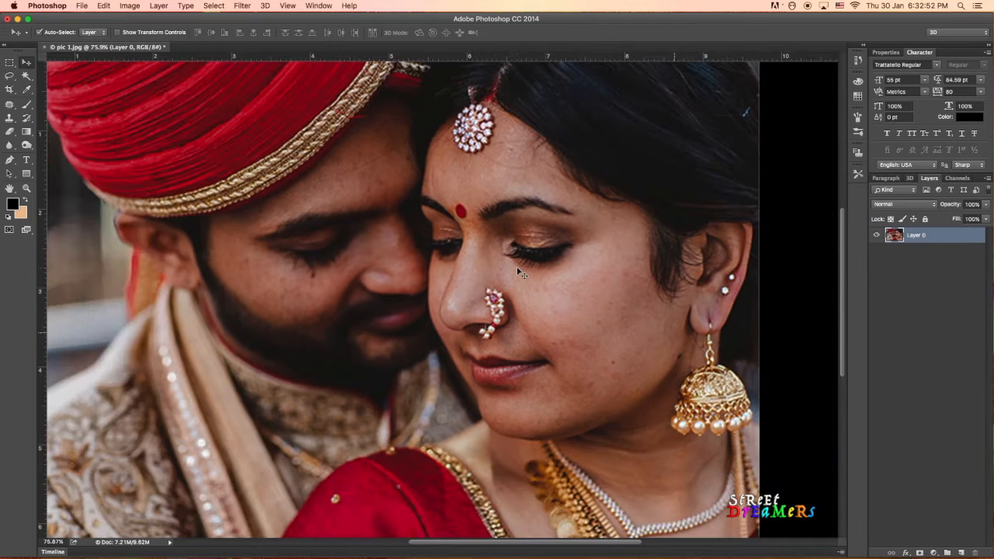
{"action": "left_click_drag", "start_coordinate": [366, 225], "coordinate": [398, 245]}
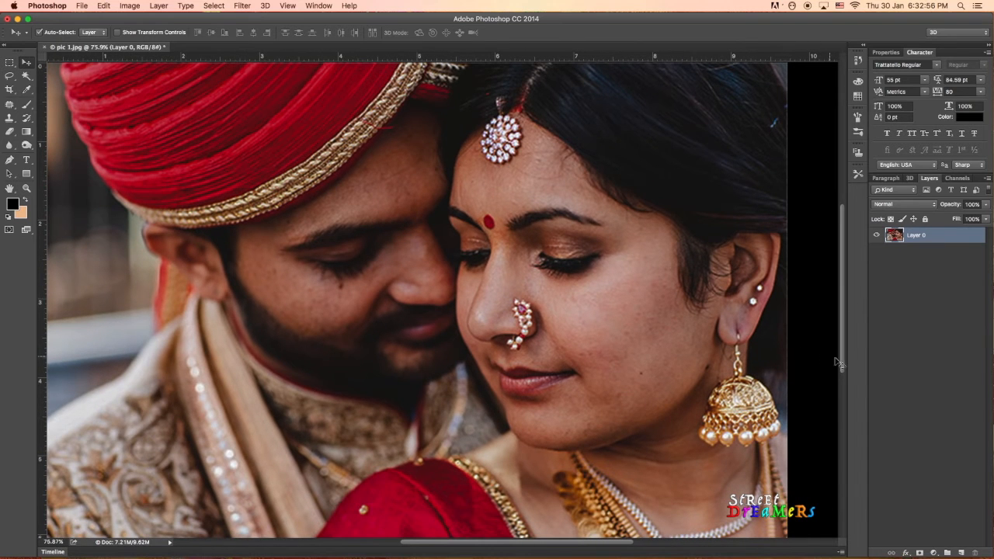
Apply the Camera Raw Filter with Exposure +0.50, Contrast +10, Highlights -8, Shadows +11, Whites +18 and Blacks -18.
{"action": "left_click", "coordinate": [243, 6]}
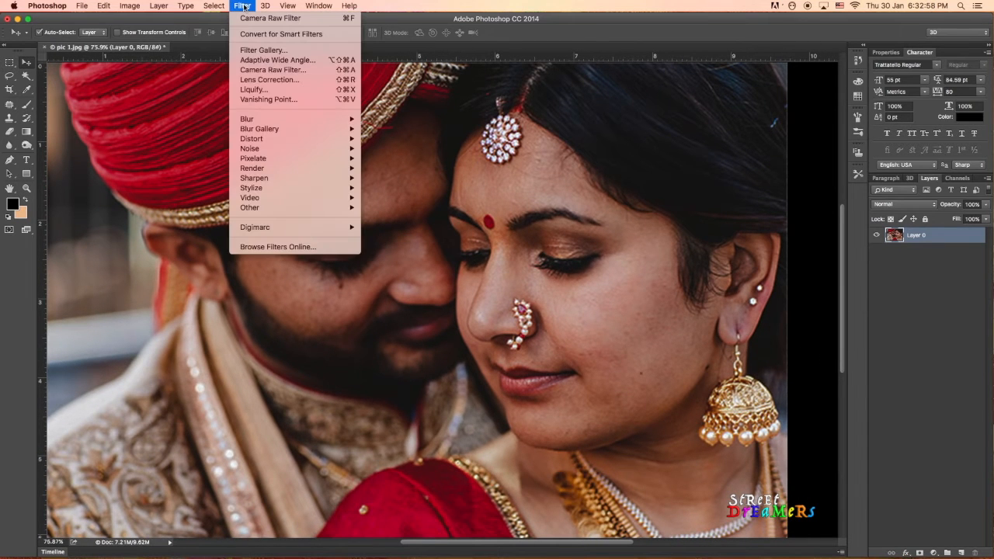
{"action": "left_click", "coordinate": [265, 70]}
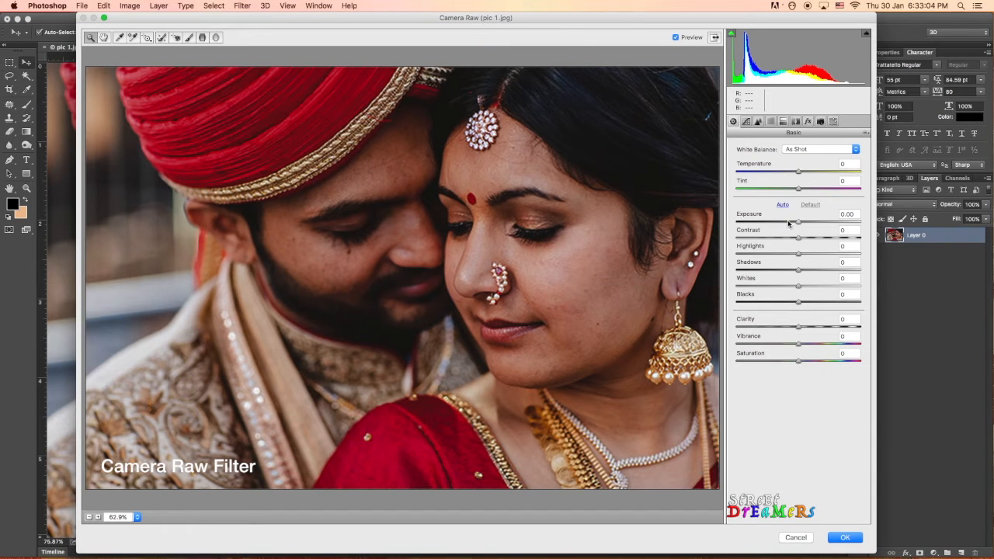
{"action": "left_click_drag", "start_coordinate": [800, 224], "coordinate": [806, 223]}
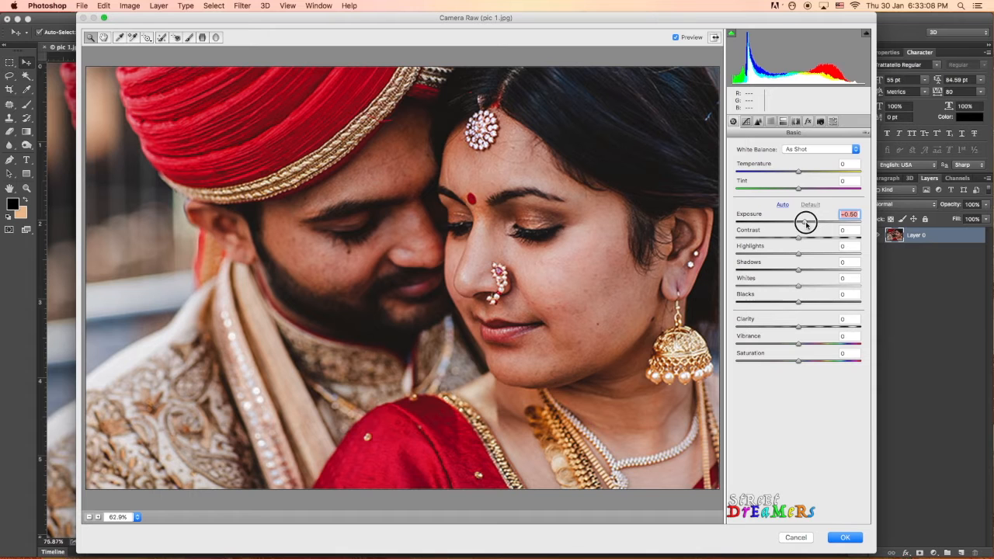
{"action": "left_click_drag", "start_coordinate": [799, 237], "coordinate": [787, 302]}
{"action": "left_click", "coordinate": [798, 270]}
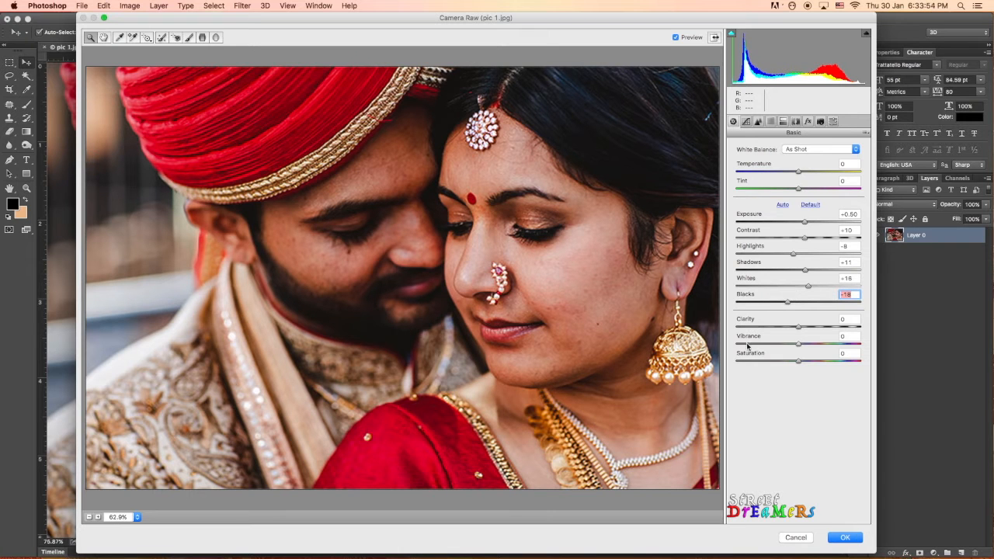
{"action": "left_click", "coordinate": [843, 538]}
Remove the dark mole below the groom's eye using the Healing Brush at size 35.
{"action": "left_click_drag", "start_coordinate": [617, 241], "coordinate": [600, 245]}
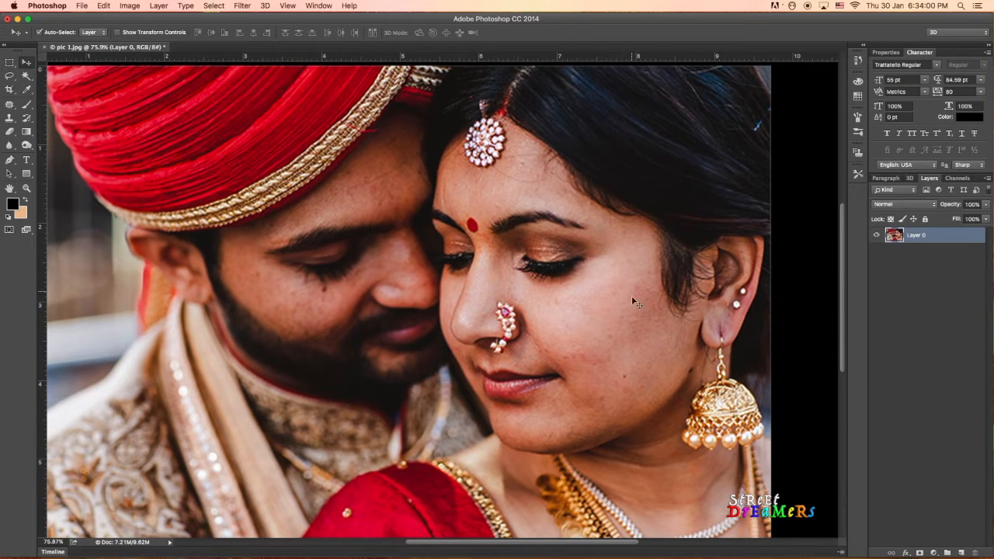
{"action": "mouse_move", "coordinate": [613, 334]}
{"action": "left_mouse_down"}
{"action": "mouse_move", "coordinate": [603, 319]}
{"action": "mouse_move", "coordinate": [613, 315]}
{"action": "left_mouse_up"}
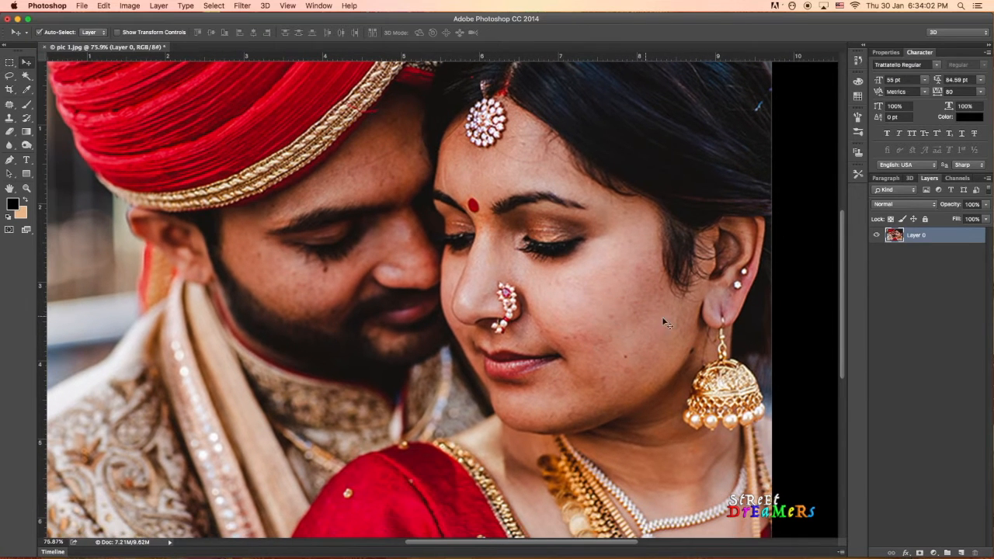
{"action": "left_click", "coordinate": [9, 106]}
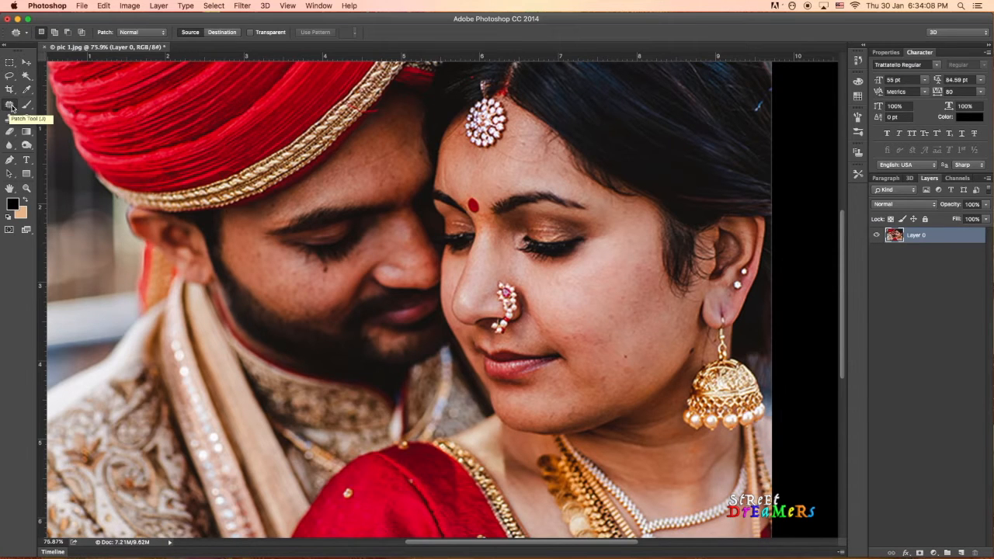
{"action": "right_click", "coordinate": [11, 106]}
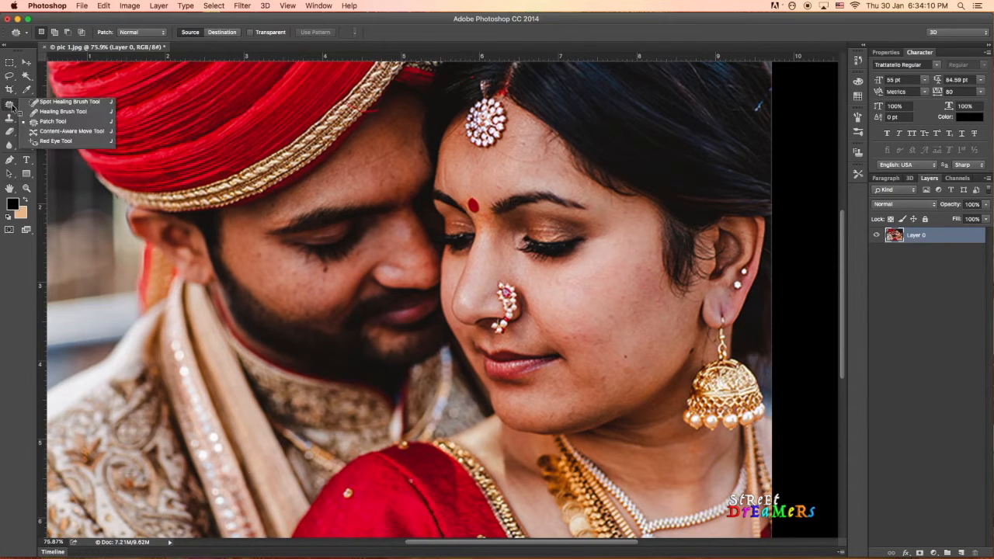
{"action": "left_click", "coordinate": [54, 113]}
{"action": "scroll", "coordinate": [362, 274], "scroll_direction": "up", "scroll_amount": 4}
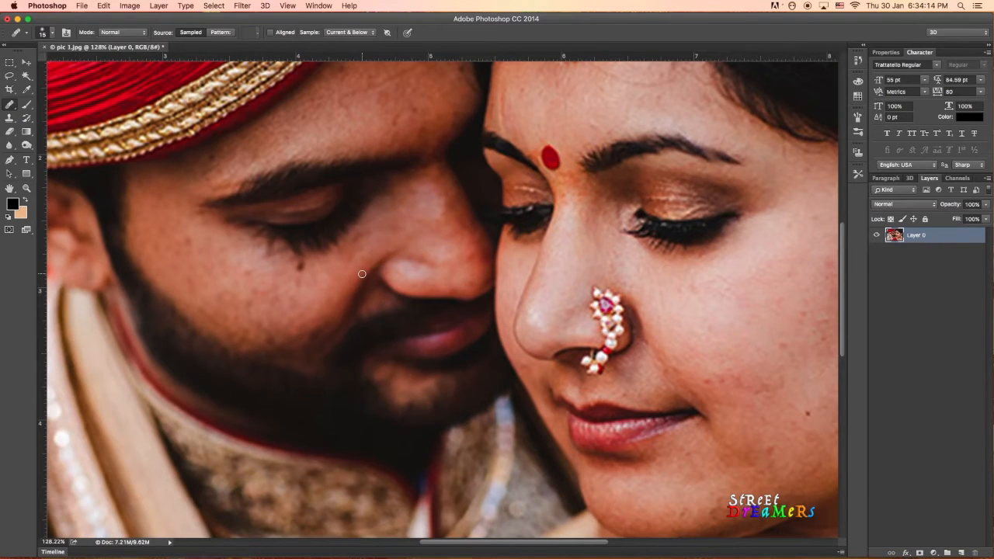
{"action": "scroll", "coordinate": [268, 284], "scroll_direction": "up", "scroll_amount": 2}
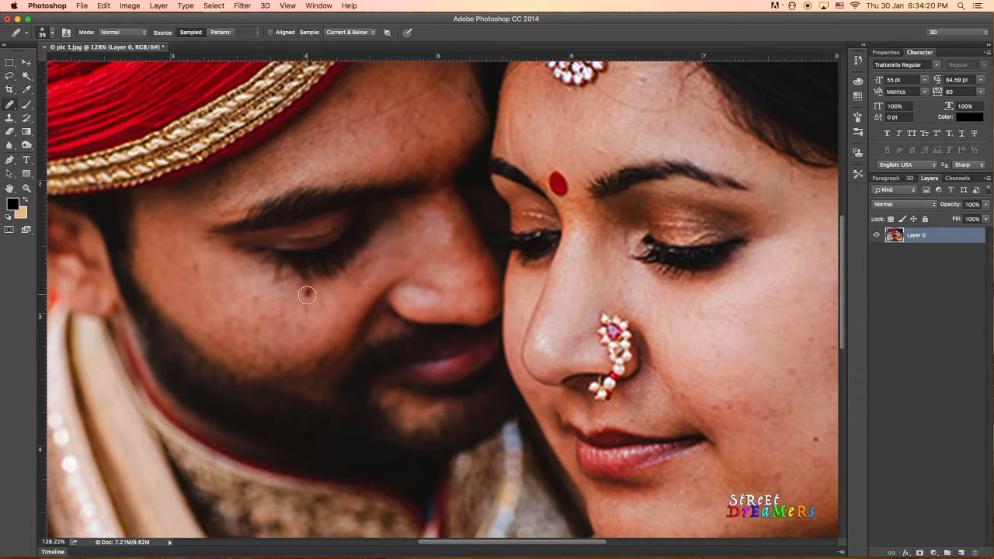
{"action": "left_click", "coordinate": [307, 295]}
{"action": "left_click", "coordinate": [313, 293], "text": "alt"}
Add a Black & White adjustment layer above the photo and darken its red tones to bring out skin blemishes.
{"action": "left_click", "coordinate": [935, 552]}
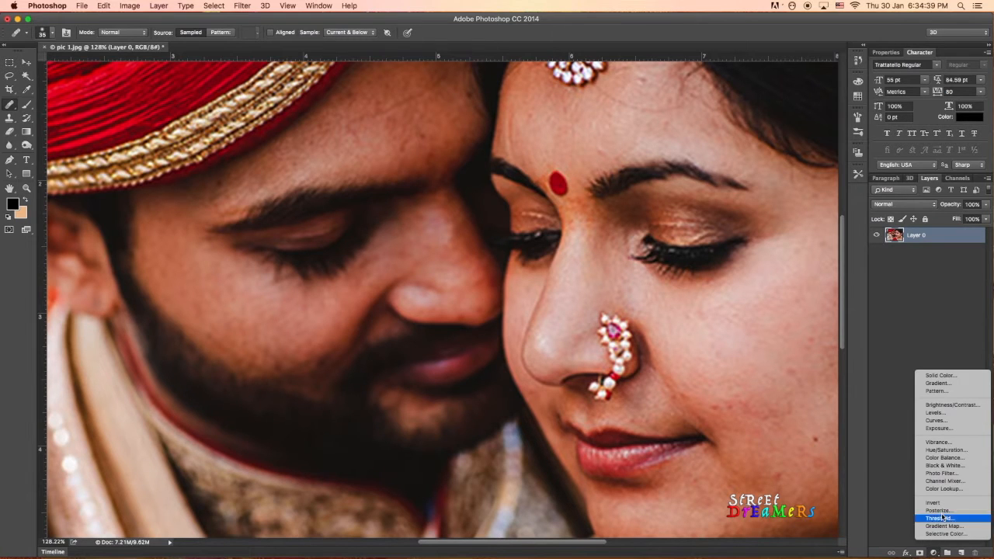
{"action": "left_click", "coordinate": [953, 466]}
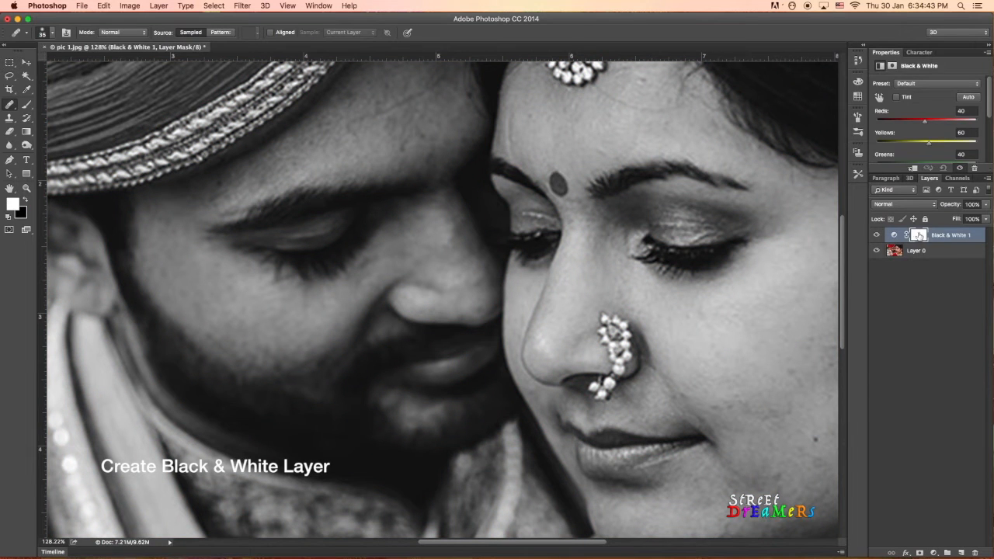
{"action": "left_click", "coordinate": [919, 236]}
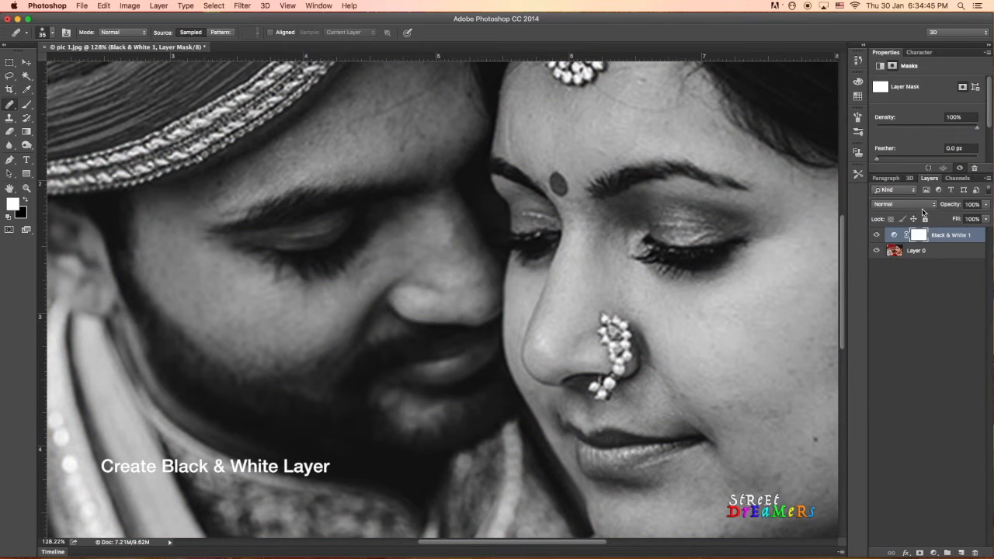
{"action": "left_click", "coordinate": [895, 235]}
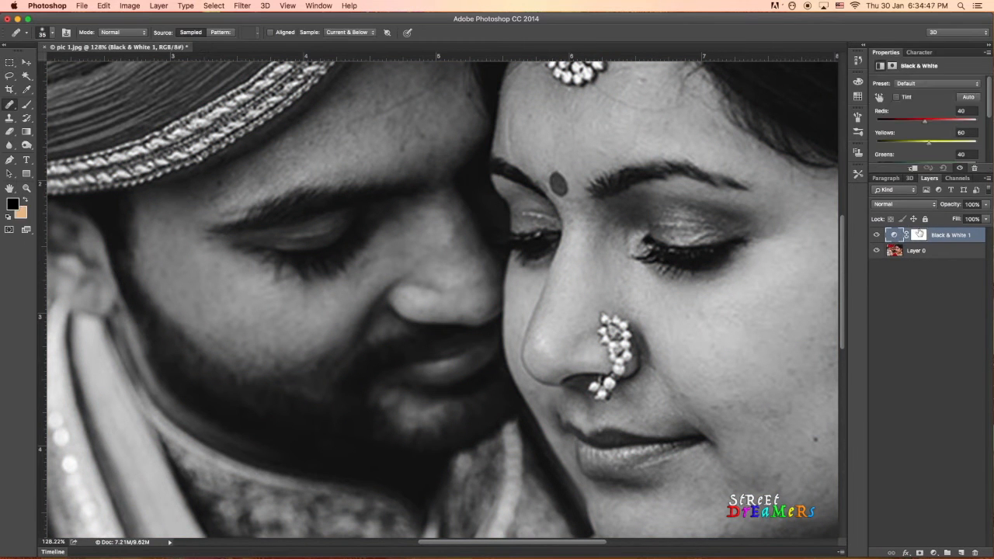
{"action": "left_click_drag", "start_coordinate": [925, 125], "coordinate": [946, 146]}
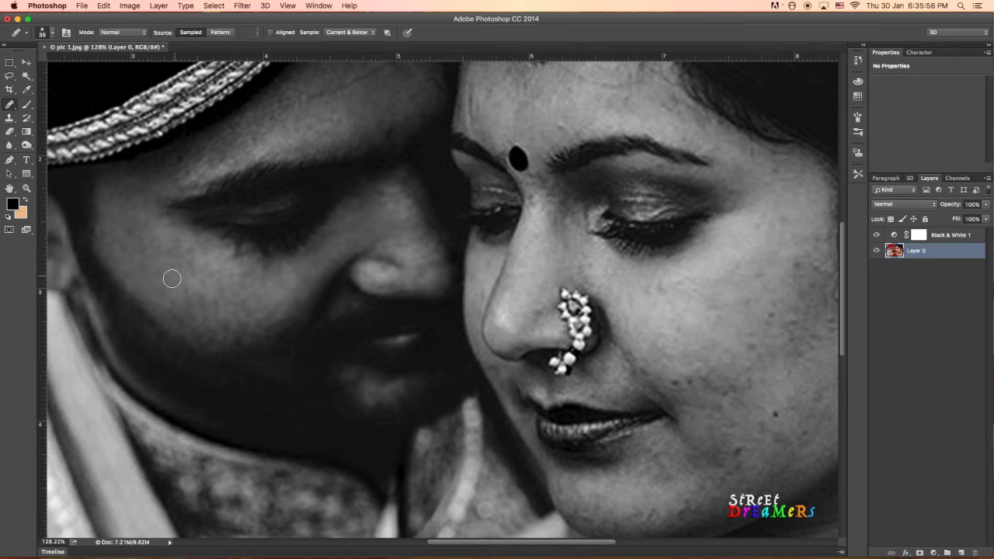
Heal the blemishes on the groom's cheek directly on Layer 0 with the Healing Brush.
{"action": "left_click", "coordinate": [163, 257]}
{"action": "left_click", "coordinate": [152, 229]}
{"action": "left_click", "coordinate": [170, 299], "text": "alt"}
{"action": "left_click", "coordinate": [182, 273]}
{"action": "left_click", "coordinate": [216, 305]}
Create an empty layer above Layer 0 and set the Healing Brush to sample Current & Below.
{"action": "left_click", "coordinate": [963, 553]}
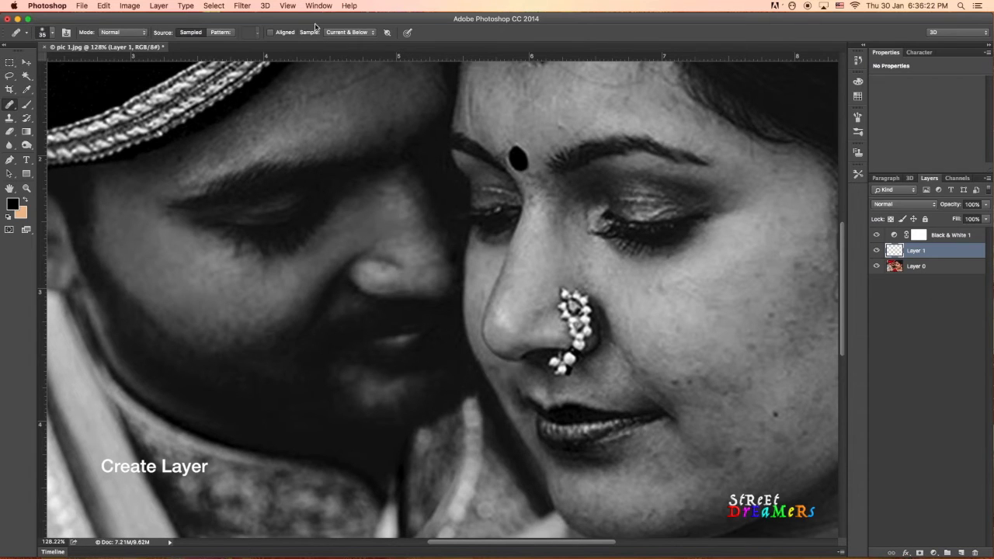
{"action": "left_click", "coordinate": [359, 33]}
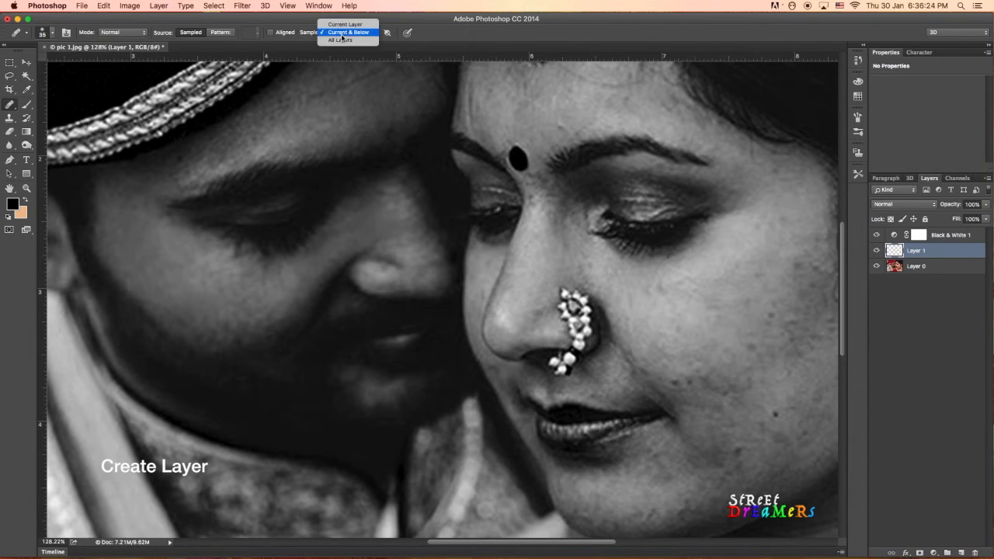
{"action": "left_click", "coordinate": [347, 32]}
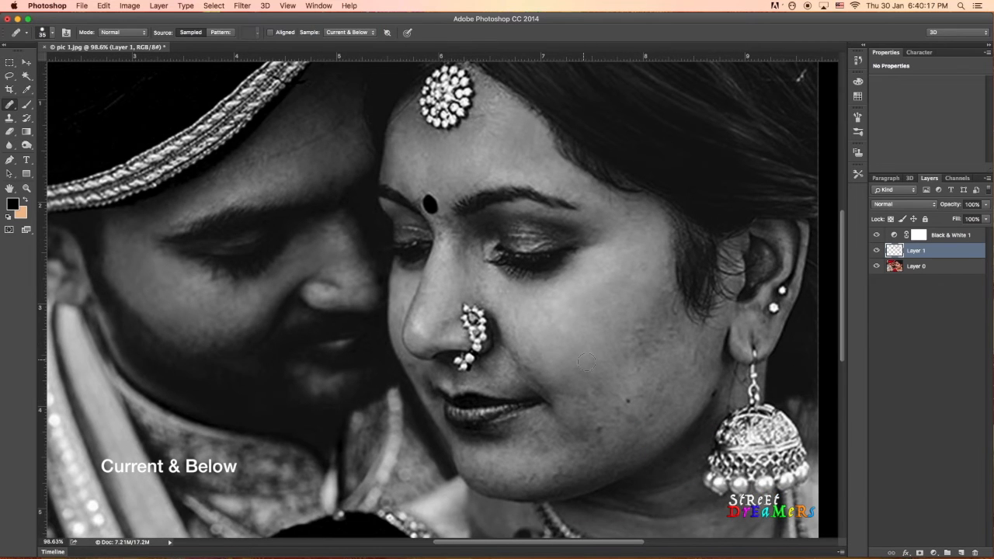
Heal the blemishes on the bride's cheek on Layer 1 with the Healing Brush at size 35, sampling nearby clean skin.
{"action": "left_click", "coordinate": [569, 371], "text": "alt"}
{"action": "left_click", "coordinate": [598, 388]}
{"action": "left_click", "coordinate": [606, 385], "text": "alt"}
{"action": "left_click", "coordinate": [628, 400]}
{"action": "left_click", "coordinate": [520, 464], "text": "alt"}
{"action": "left_click", "coordinate": [540, 436]}
{"action": "left_click", "coordinate": [641, 331]}
{"action": "left_click", "coordinate": [661, 310]}
{"action": "left_click", "coordinate": [634, 381]}
{"action": "left_click", "coordinate": [610, 412], "text": "alt"}
{"action": "left_click", "coordinate": [647, 417]}
{"action": "left_click", "coordinate": [660, 386]}
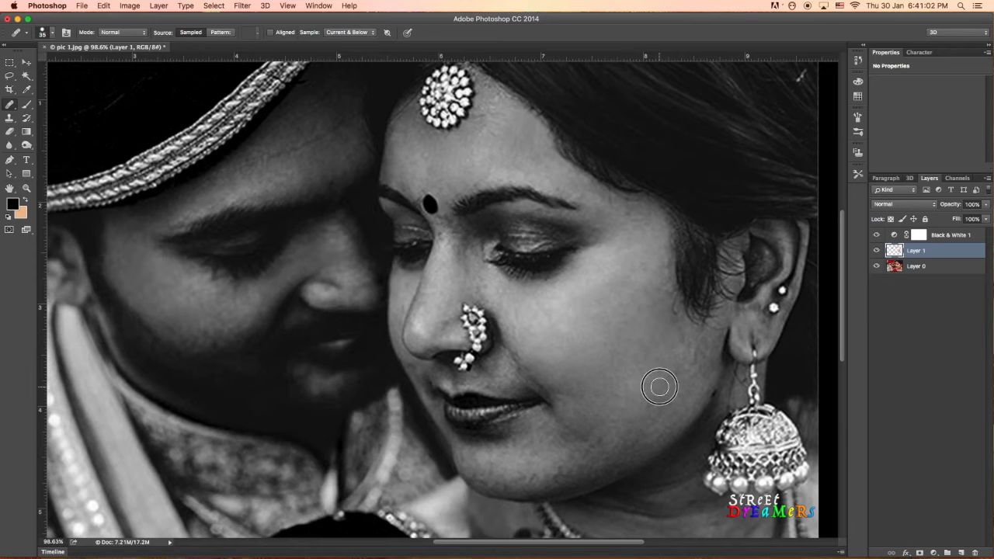
Heal the remaining small spots on the bride's chin and around her mouth with the Healing Brush reduced to size 15.
{"action": "left_click_drag", "start_coordinate": [646, 405], "coordinate": [523, 285]}
{"action": "left_click", "coordinate": [489, 318], "text": "alt"}
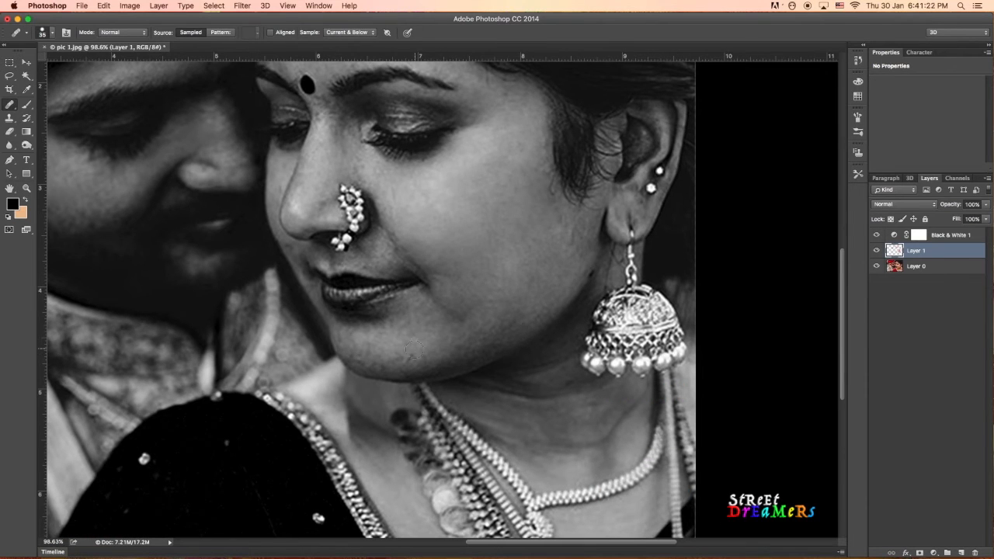
{"action": "key", "text": "bracketleft"}
{"action": "key", "text": "bracketleft"}
{"action": "scroll", "coordinate": [282, 239], "scroll_direction": "up", "scroll_amount": 5}
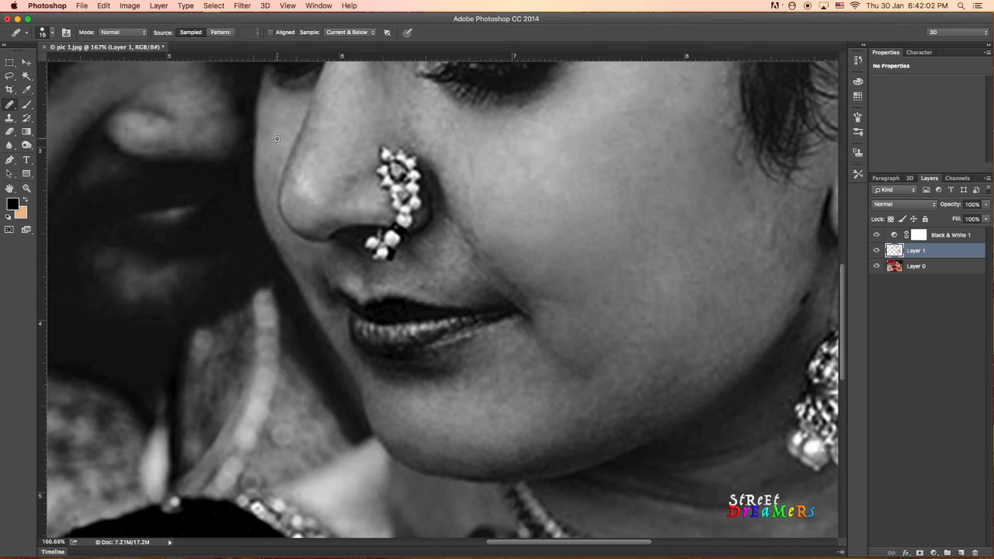
{"action": "scroll", "coordinate": [668, 381], "scroll_direction": "down", "scroll_amount": 2}
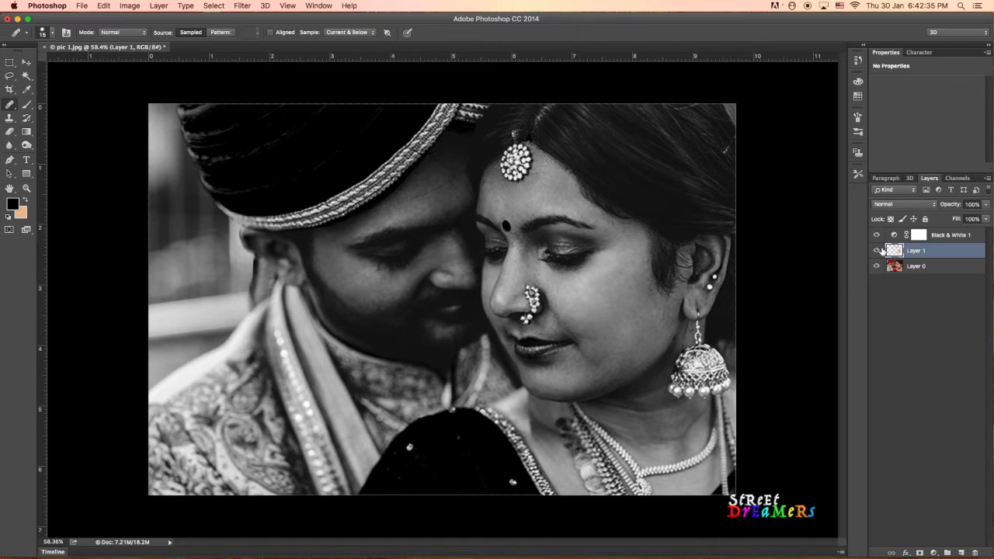
Compare the black-and-white view of the portrait with and without the Layer 1 retouching.
{"action": "left_click", "coordinate": [877, 251]}
{"action": "left_click", "coordinate": [877, 250]}
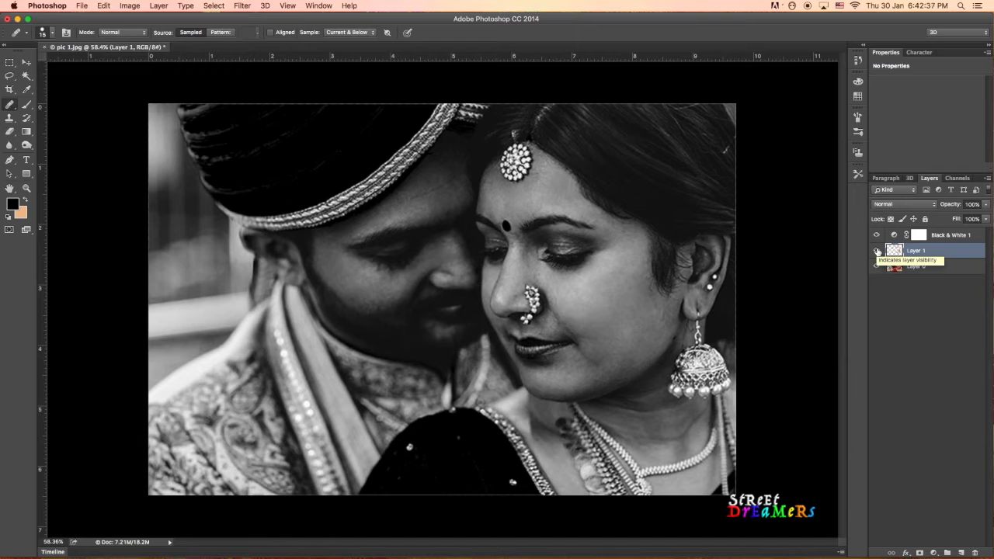
{"action": "left_click", "coordinate": [877, 251]}
{"action": "left_click", "coordinate": [877, 251]}
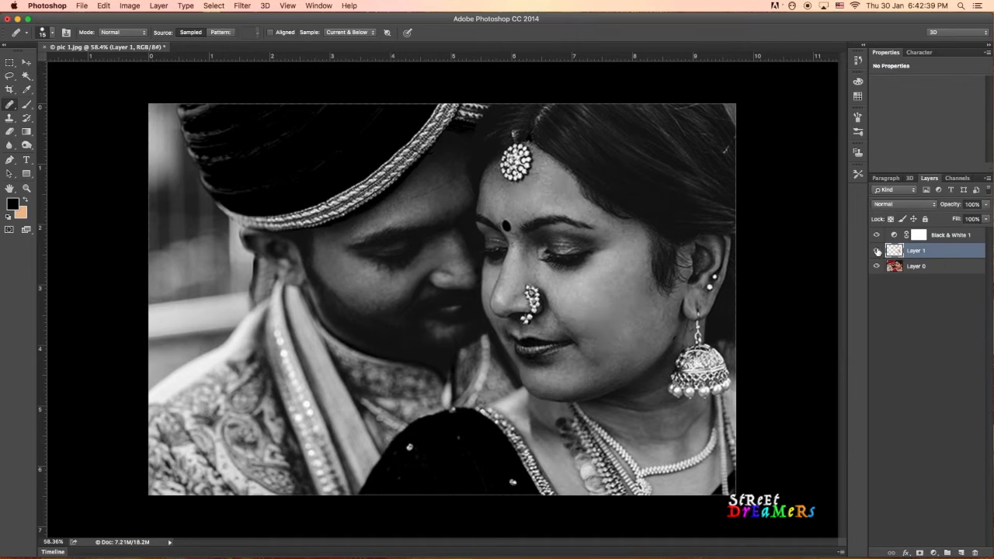
Delete the Black & White 1 adjustment layer.
{"action": "left_click", "coordinate": [927, 293]}
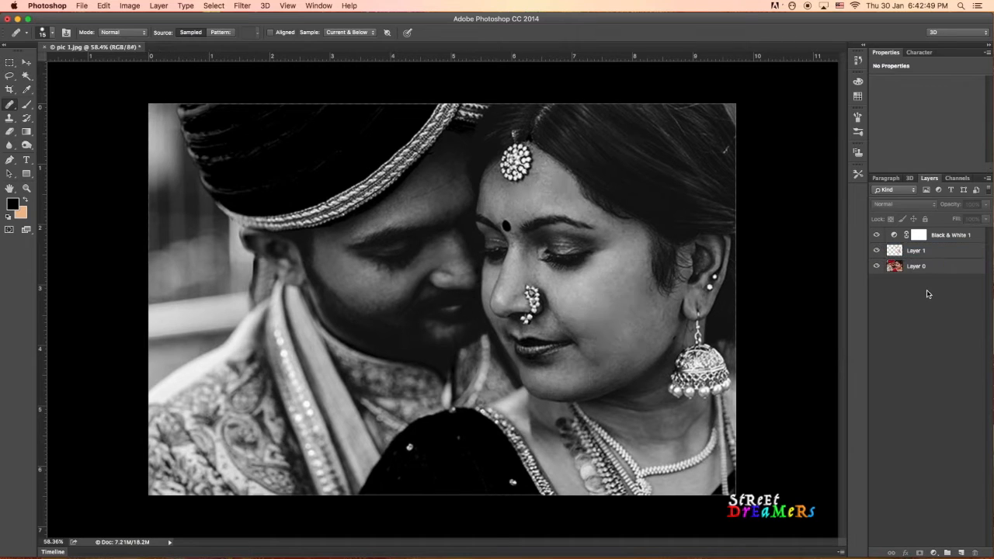
{"action": "left_click", "coordinate": [974, 235]}
{"action": "left_click", "coordinate": [975, 236]}
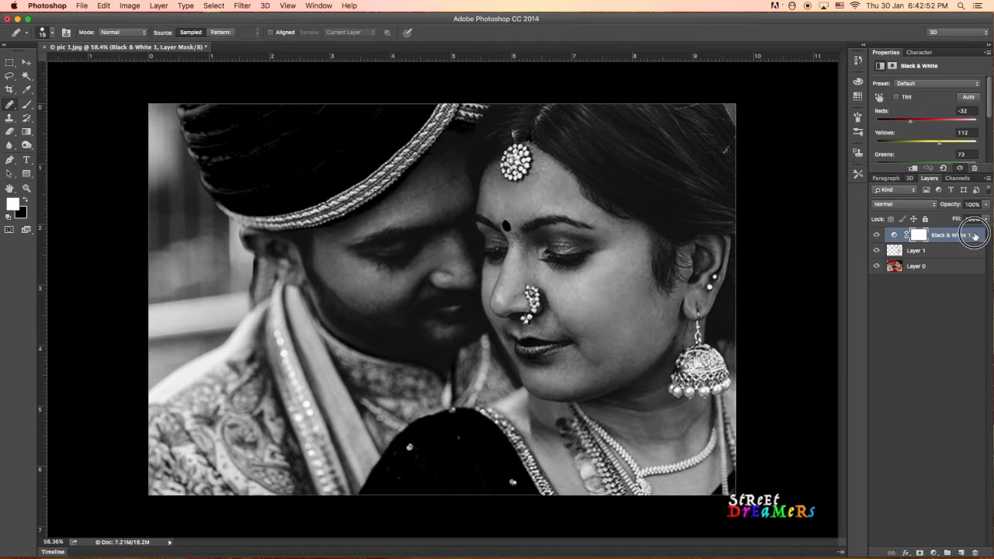
{"action": "left_click_drag", "start_coordinate": [975, 236], "coordinate": [965, 304]}
{"action": "left_click_drag", "start_coordinate": [965, 438], "coordinate": [976, 555]}
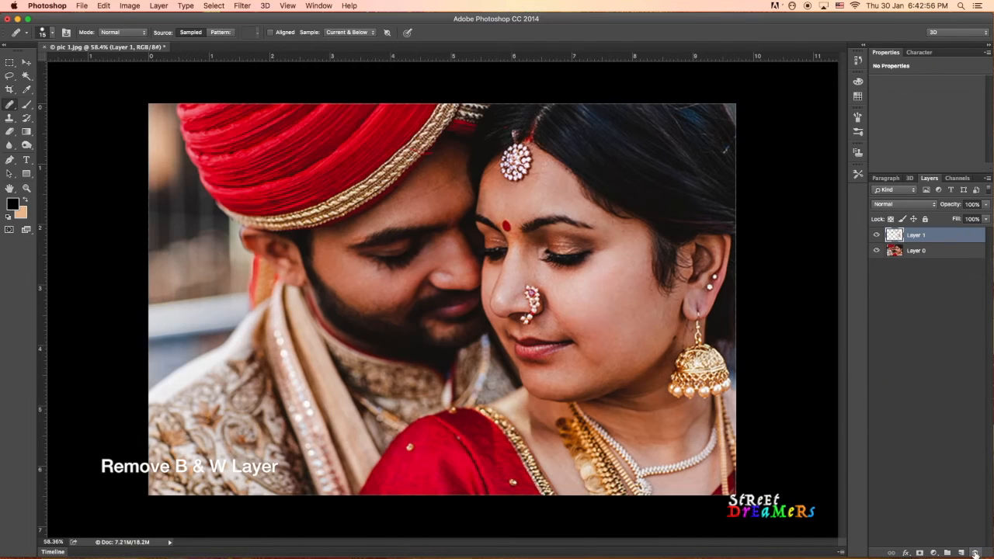
Compare the colour portrait with and without the Layer 1 retouching and inspect both faces up close.
{"action": "left_click", "coordinate": [875, 236]}
{"action": "left_click", "coordinate": [876, 235]}
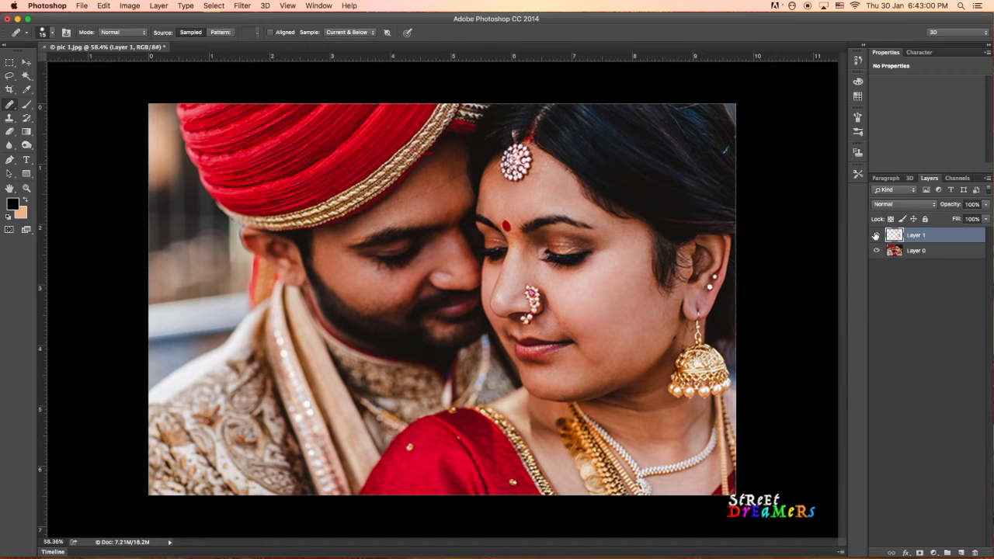
{"action": "left_click", "coordinate": [875, 235]}
{"action": "left_click", "coordinate": [876, 235]}
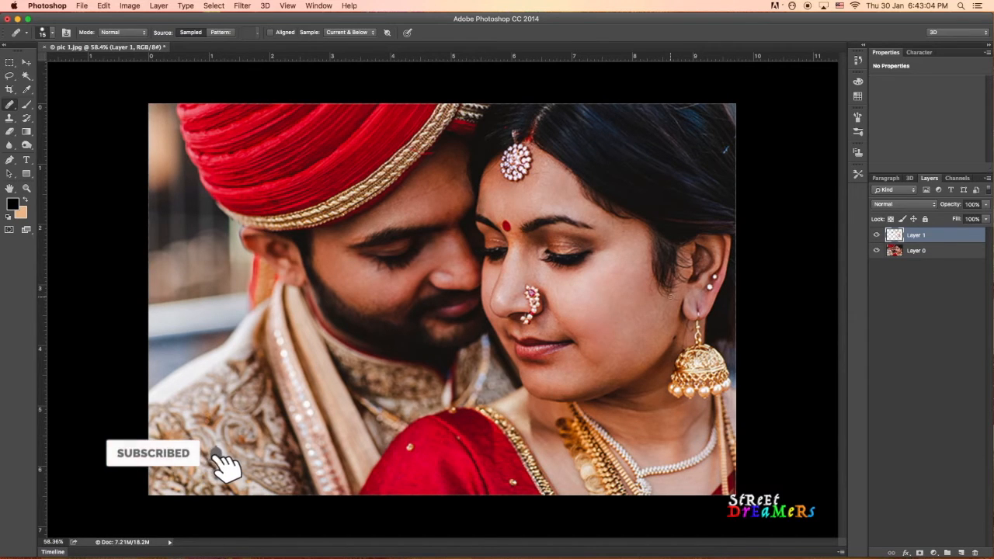
{"action": "scroll", "coordinate": [596, 289], "scroll_direction": "up", "scroll_amount": 3}
{"action": "mouse_move", "coordinate": [556, 257]}
{"action": "left_mouse_down"}
{"action": "mouse_move", "coordinate": [510, 272]}
{"action": "mouse_move", "coordinate": [563, 264]}
{"action": "left_mouse_up"}
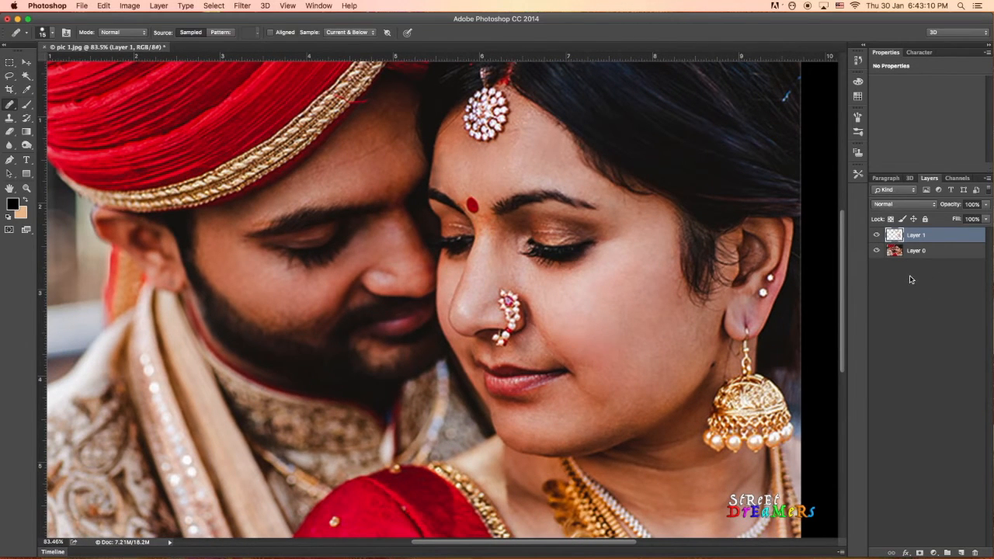
Stamp Layer 1 and Layer 0 into a new merged layer on top and hide the two original layers.
{"action": "left_click", "coordinate": [950, 251], "text": "shift"}
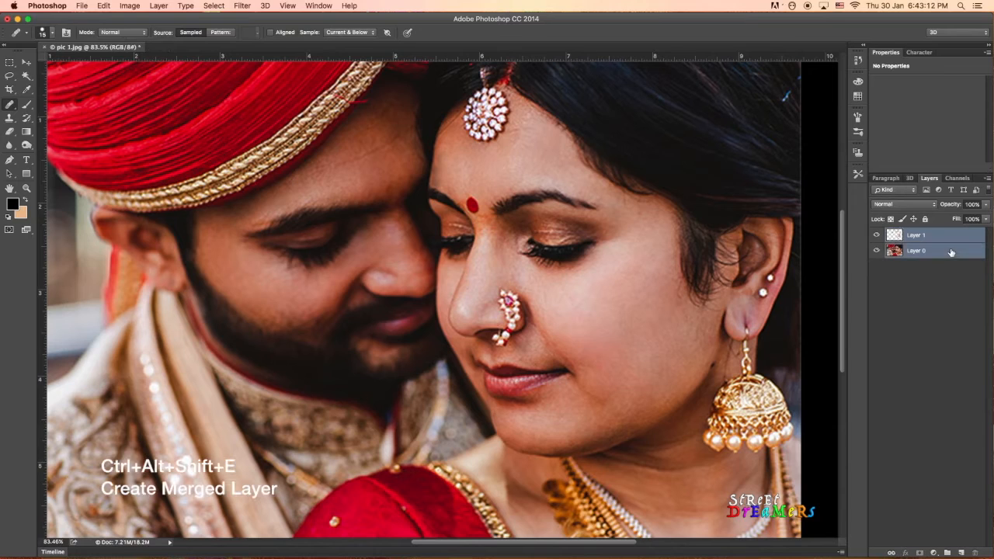
{"action": "key", "text": "ctrl+alt+shift+e"}
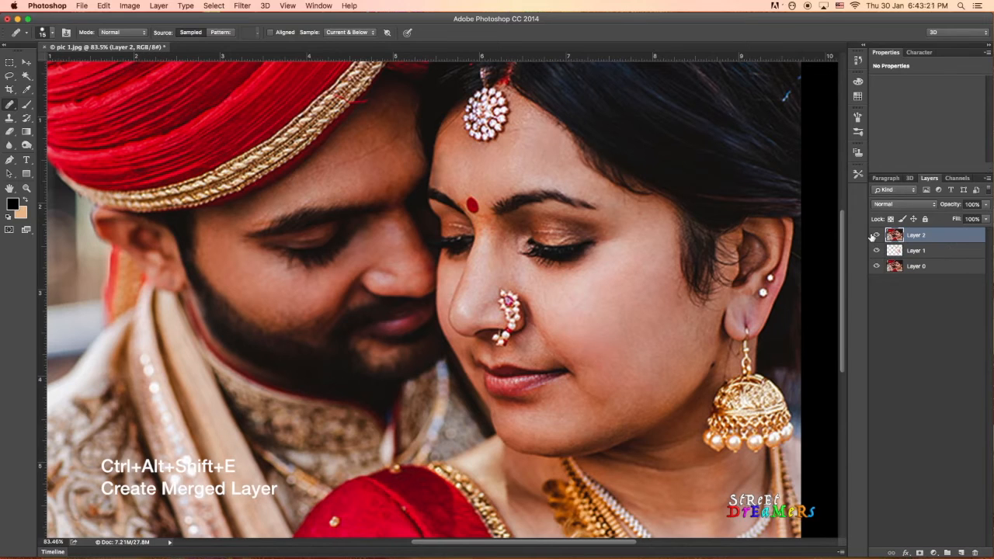
{"action": "left_click", "coordinate": [876, 251]}
{"action": "left_click", "coordinate": [876, 266]}
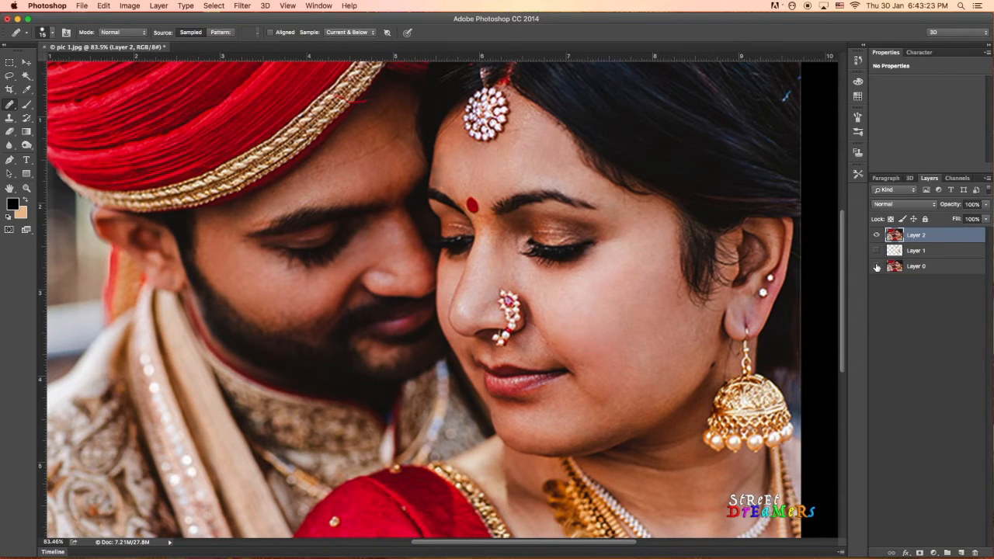
{"action": "left_click", "coordinate": [877, 235]}
{"action": "left_click", "coordinate": [876, 235]}
Duplicate the merged Layer 2 twice, naming the lower copy Sharpness 1 and the upper copy Sharpness 2.
{"action": "key", "text": "ctrl+j"}
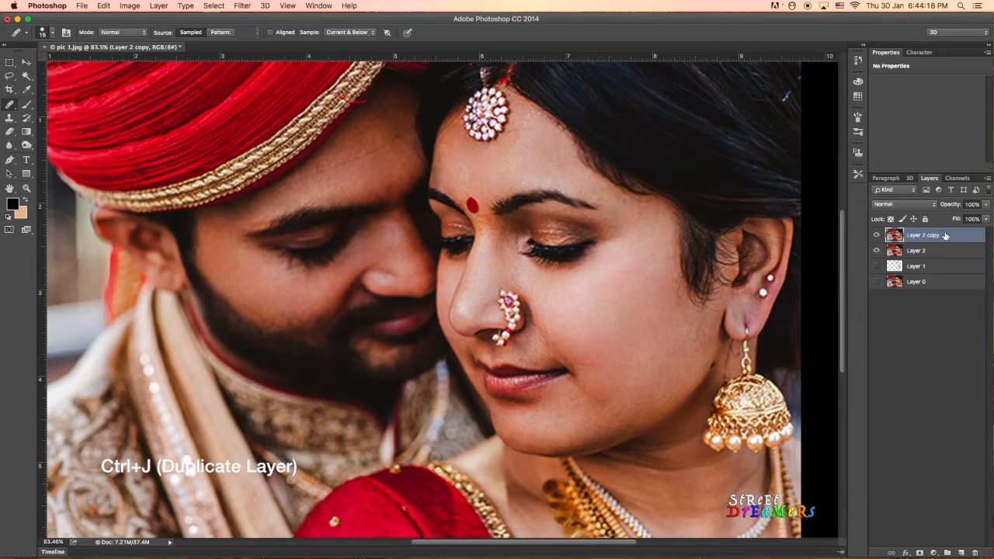
{"action": "key", "text": "ctrl+j"}
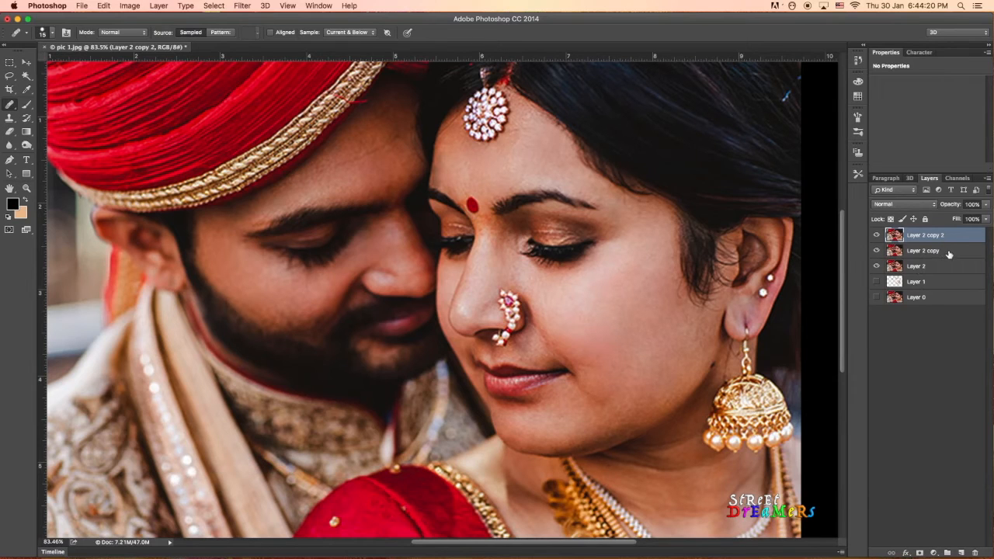
{"action": "left_click", "coordinate": [947, 253]}
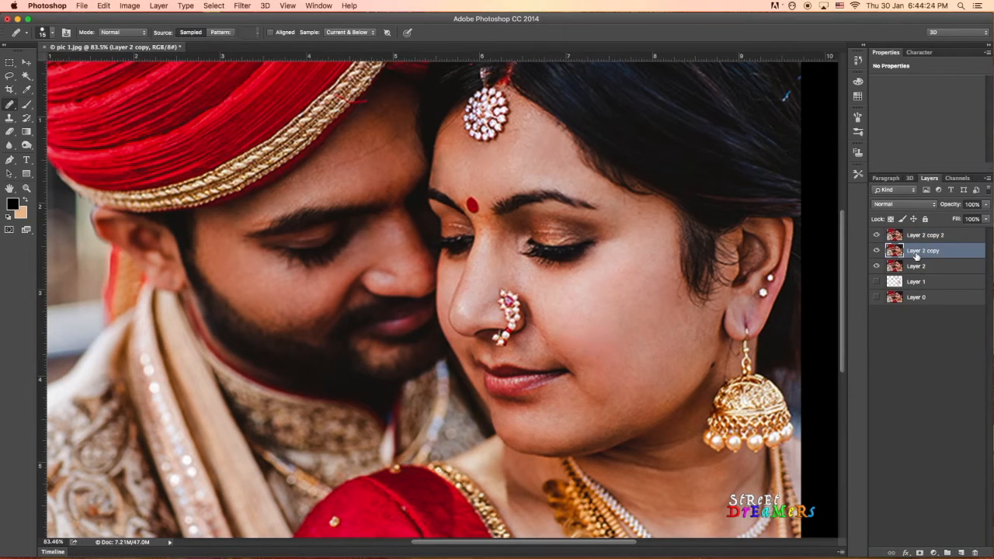
{"action": "double_click", "coordinate": [917, 252]}
{"action": "type", "text": "Sharpen 1"}
{"action": "key", "text": "Return"}
{"action": "left_click", "coordinate": [923, 236]}
{"action": "double_click", "coordinate": [923, 236]}
{"action": "type", "text": "S"}
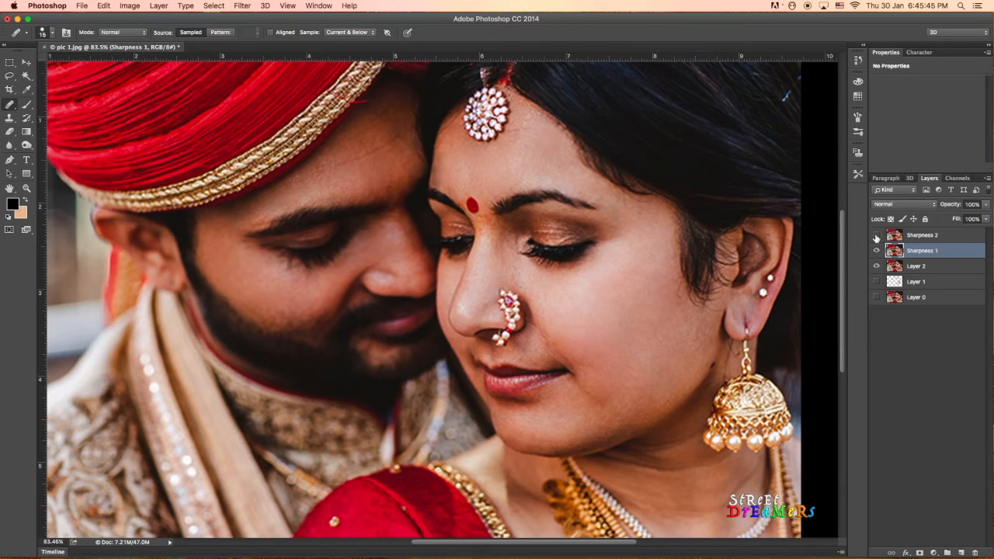
Apply a High Pass filter with a 1.3-pixel radius to the Sharpness 1 layer while Sharpness 2 is hidden.
{"action": "left_click", "coordinate": [244, 6]}
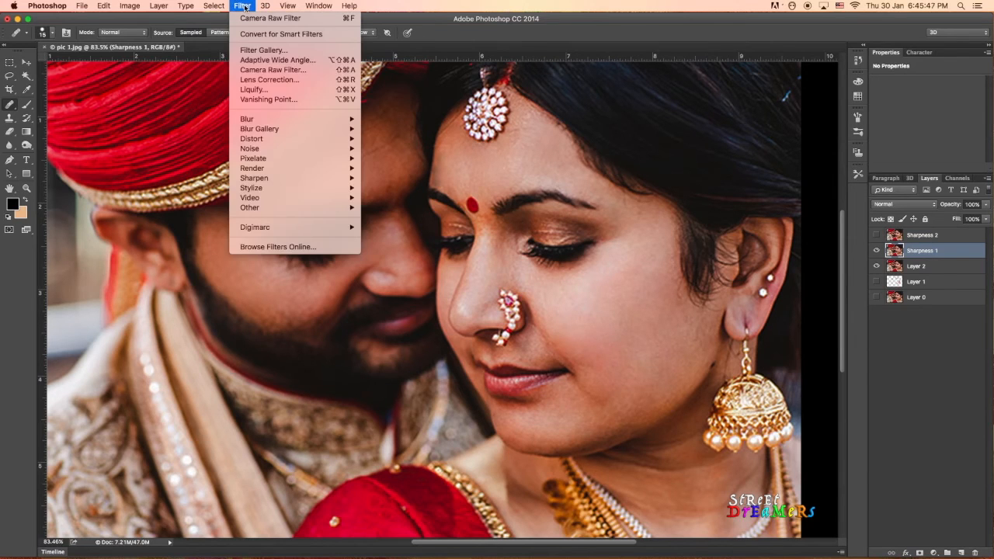
{"action": "mouse_move", "coordinate": [311, 208]}
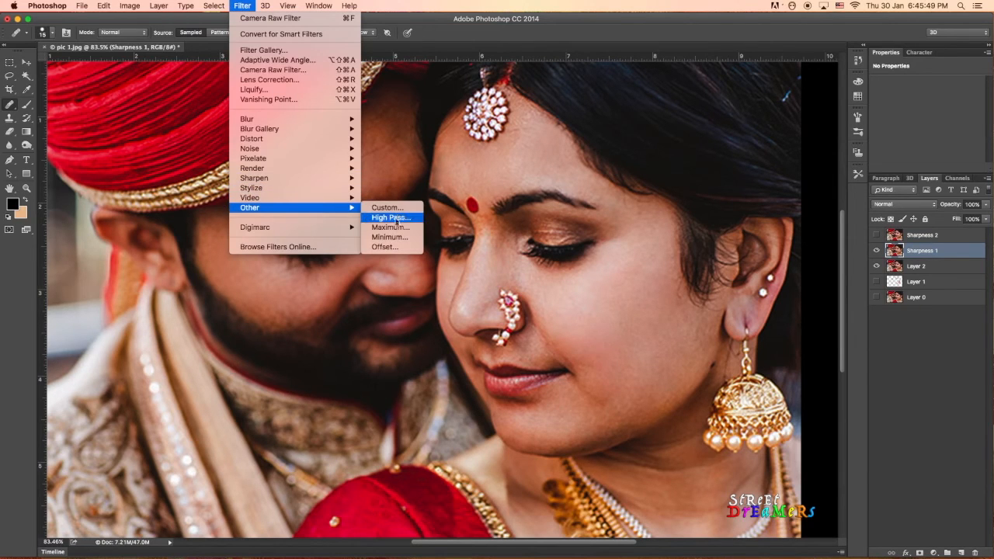
{"action": "left_click", "coordinate": [396, 220]}
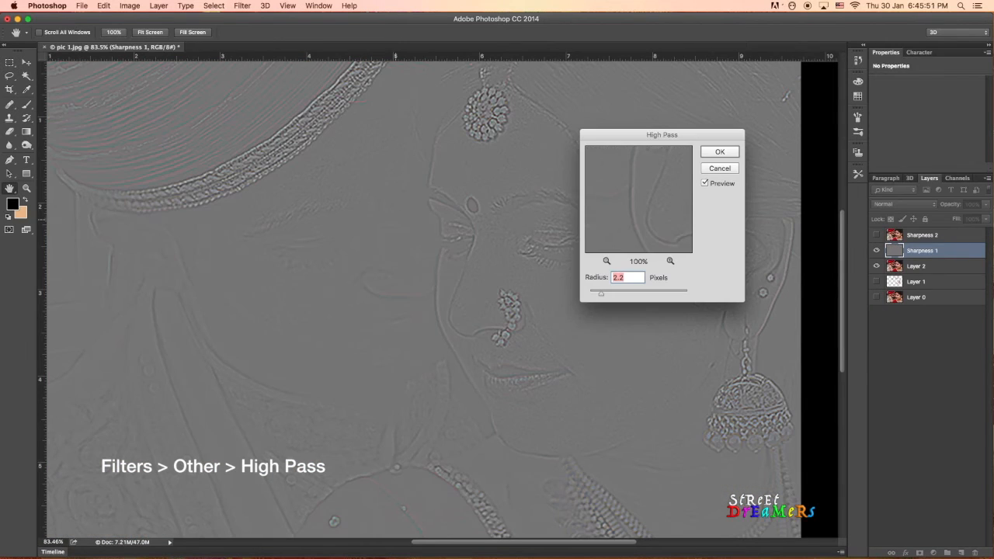
{"action": "left_click_drag", "start_coordinate": [598, 293], "coordinate": [597, 296]}
{"action": "left_click", "coordinate": [596, 295]}
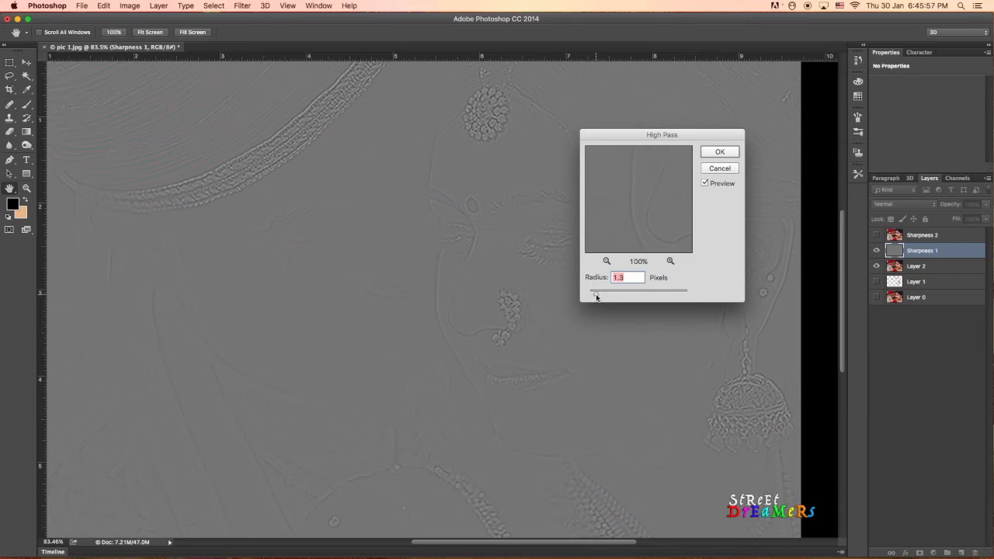
{"action": "left_click", "coordinate": [596, 296]}
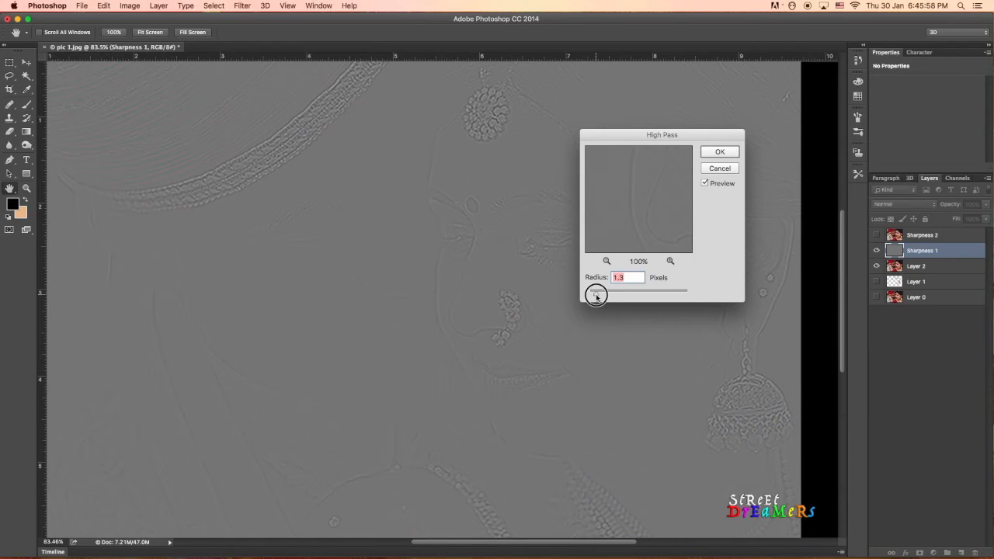
{"action": "left_click", "coordinate": [721, 152]}
{"action": "key", "text": "j"}
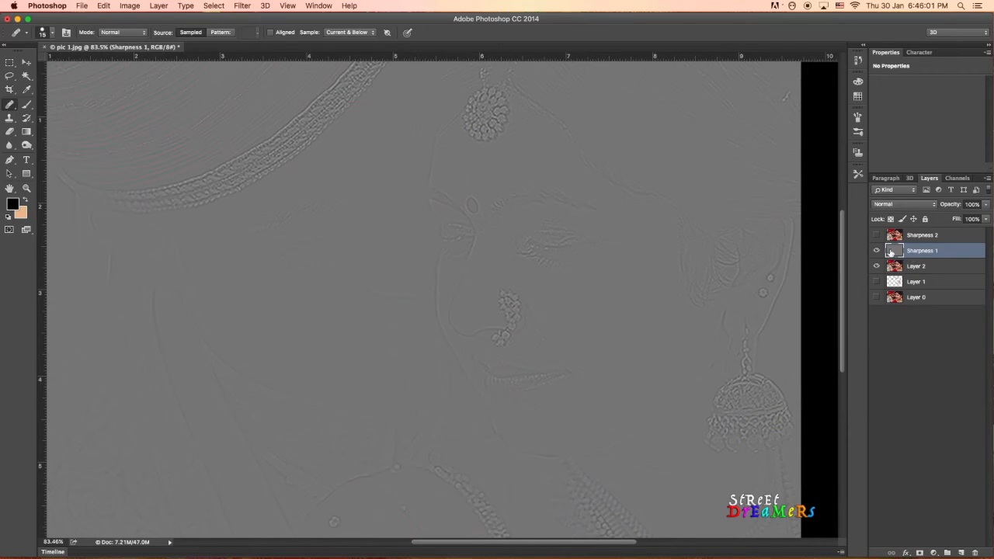
Set the Sharpness 1 layer's blend mode to Overlay and compare the photo with and without it.
{"action": "left_click", "coordinate": [891, 207]}
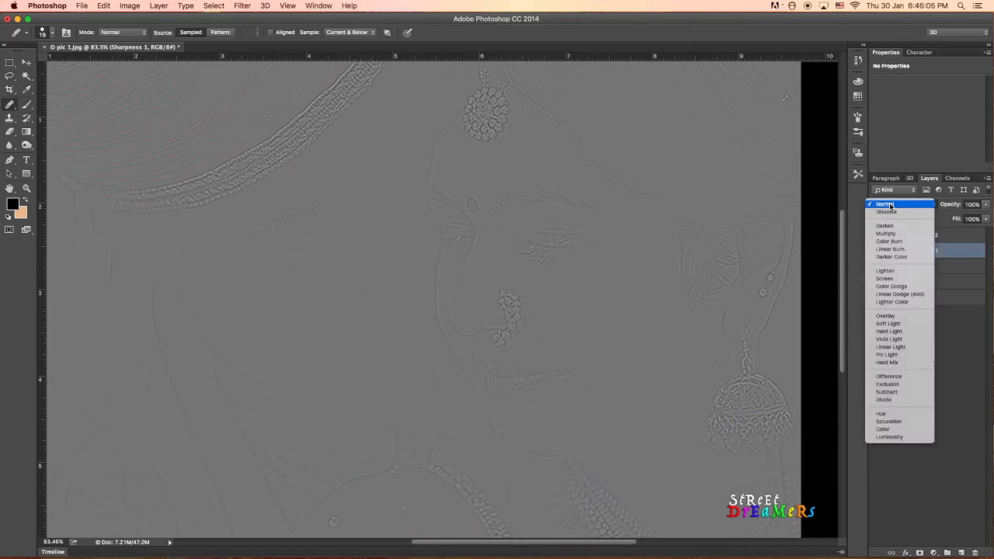
{"action": "left_click", "coordinate": [898, 316]}
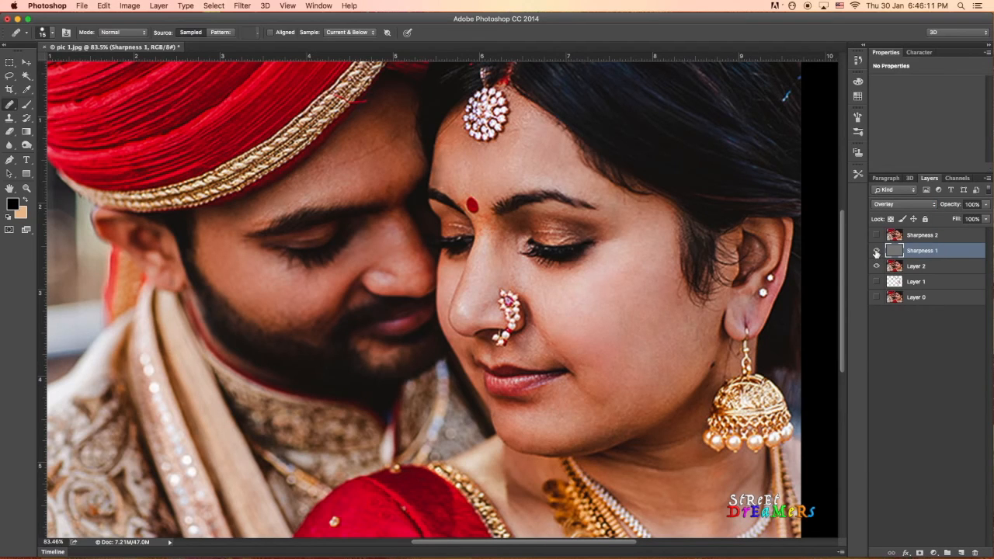
{"action": "left_click", "coordinate": [876, 252]}
{"action": "left_click", "coordinate": [876, 251]}
{"action": "left_click", "coordinate": [875, 252]}
{"action": "left_click", "coordinate": [876, 252]}
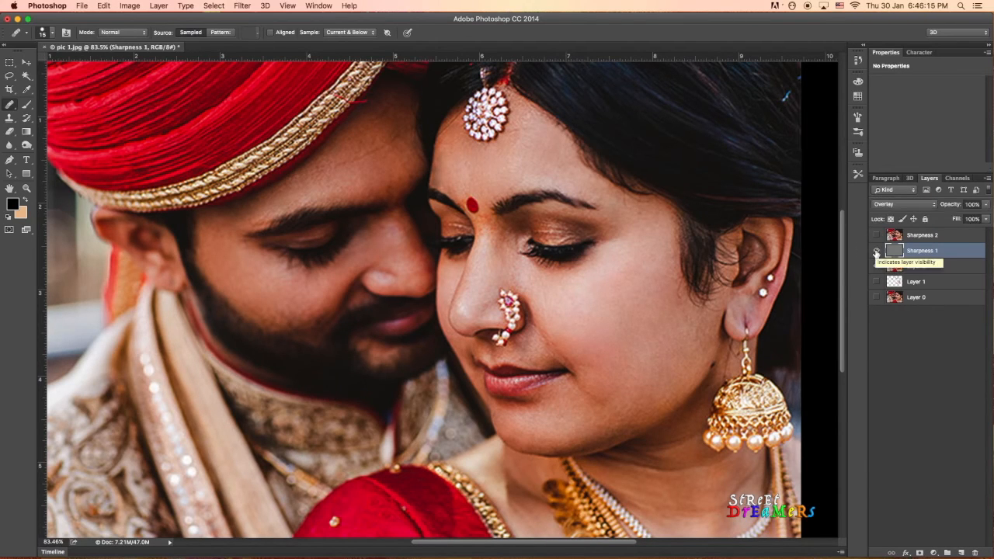
Show the Sharpness 2 layer and sharpen with it using a 2.3-pixel High Pass filter blended as Overlay.
{"action": "left_click", "coordinate": [961, 235]}
{"action": "left_click", "coordinate": [876, 235]}
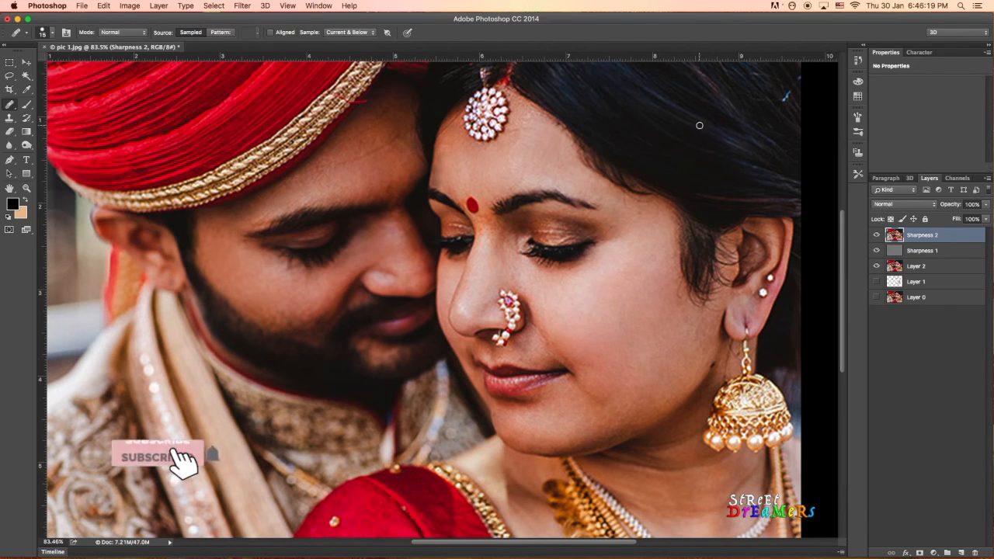
{"action": "left_click", "coordinate": [239, 6]}
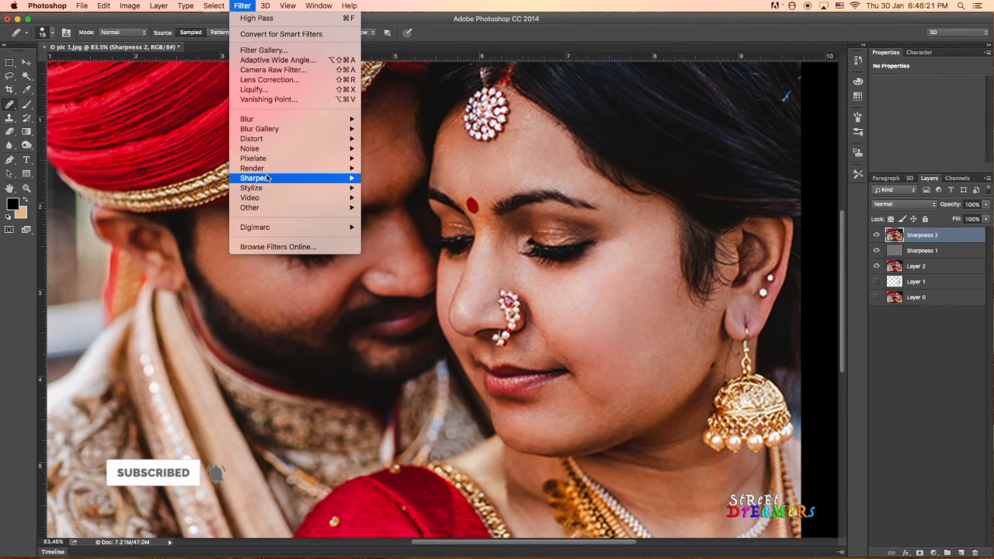
{"action": "mouse_move", "coordinate": [334, 207]}
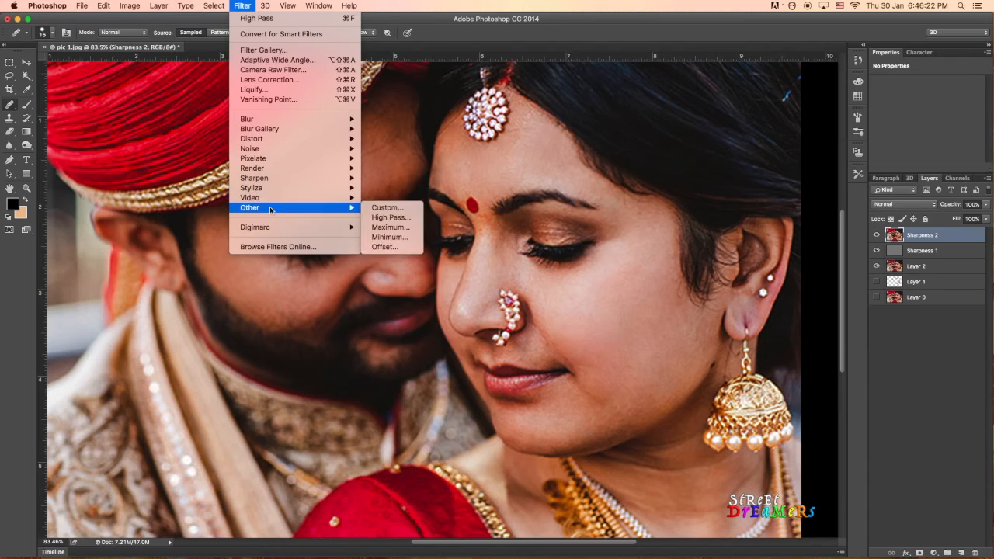
{"action": "left_click", "coordinate": [392, 219]}
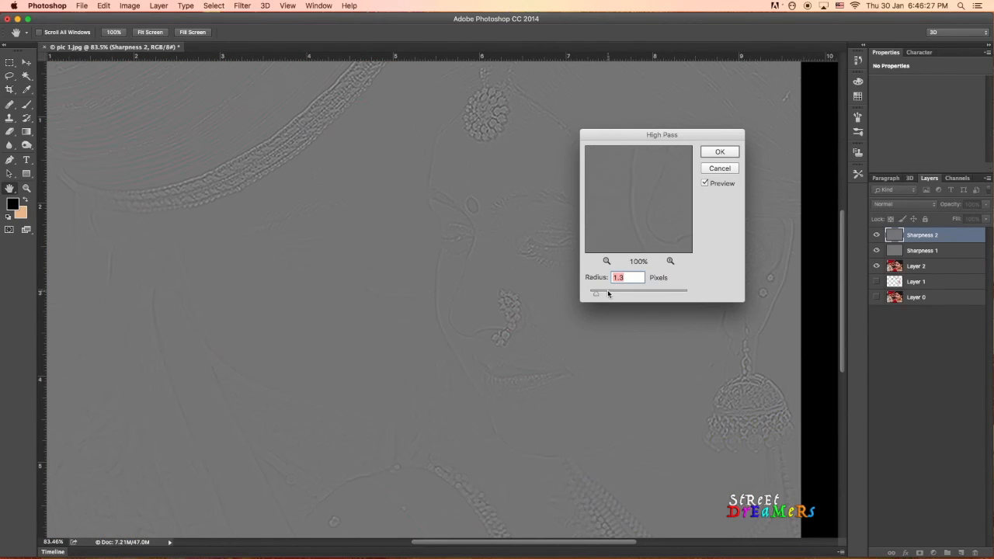
{"action": "left_click_drag", "start_coordinate": [595, 294], "coordinate": [601, 295]}
{"action": "left_click", "coordinate": [721, 152]}
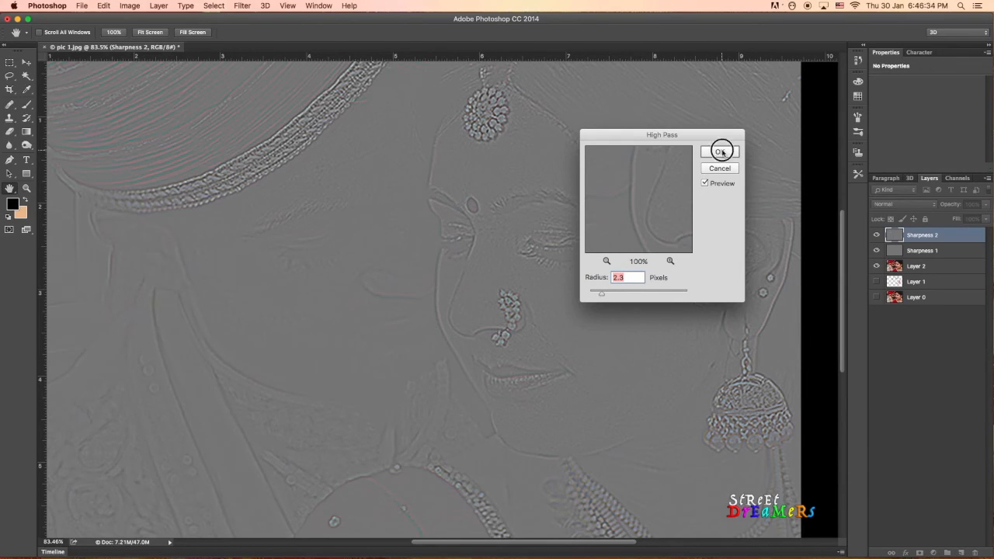
{"action": "left_click", "coordinate": [905, 204]}
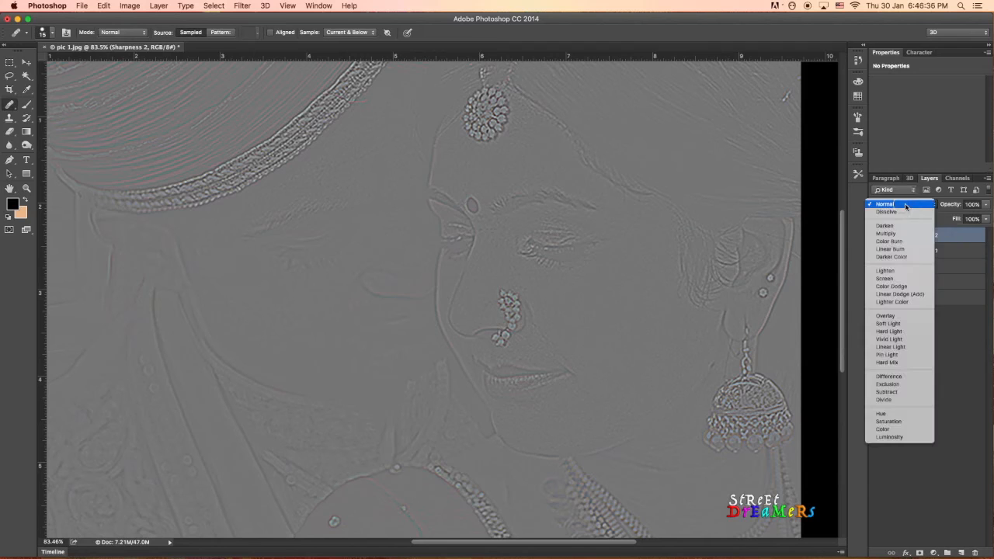
{"action": "left_click", "coordinate": [889, 315]}
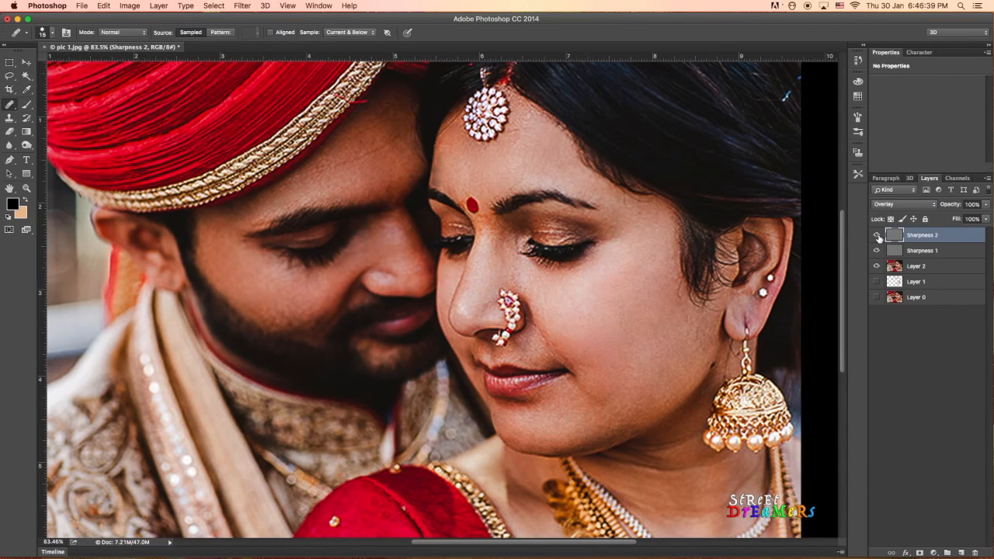
Toggle the visibility of the Sharpness 2 and Sharpness 1 layers to compare the photo with and without sharpening.
{"action": "left_click", "coordinate": [878, 237]}
{"action": "left_click", "coordinate": [877, 236]}
{"action": "left_click", "coordinate": [877, 237]}
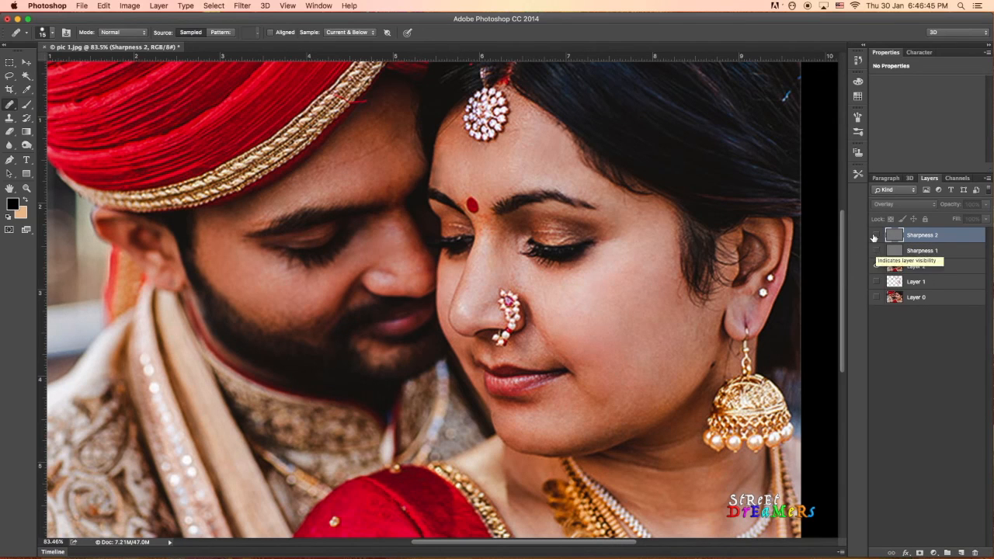
{"action": "left_click", "coordinate": [877, 236]}
{"action": "left_click", "coordinate": [875, 250]}
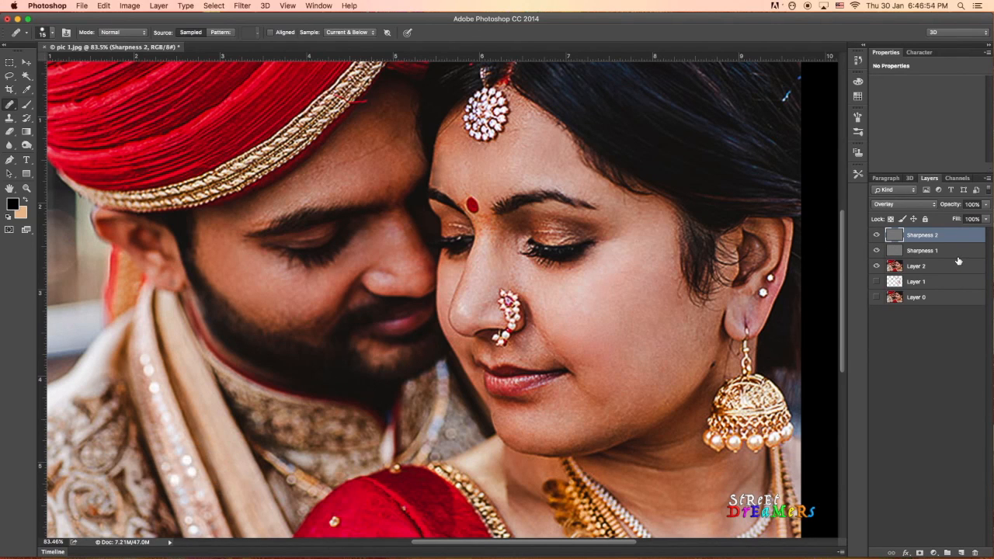
Stamp all visible layers into a new merged layer above Sharpness 2 and compare the photo with and without it.
{"action": "left_click_drag", "start_coordinate": [957, 261], "coordinate": [960, 253]}
{"action": "key", "text": "ctrl+alt+shift+e"}
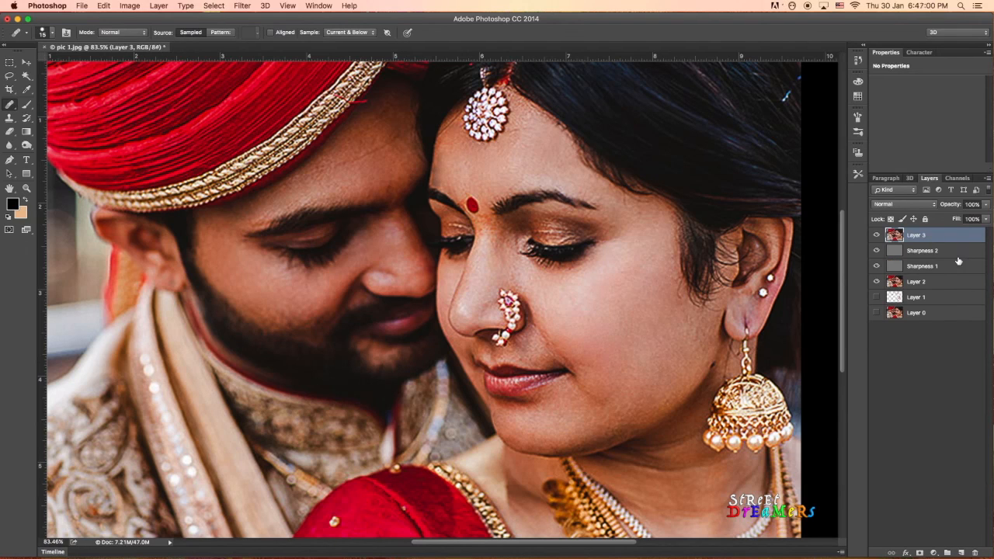
{"action": "left_click", "coordinate": [876, 236]}
{"action": "left_click", "coordinate": [876, 236]}
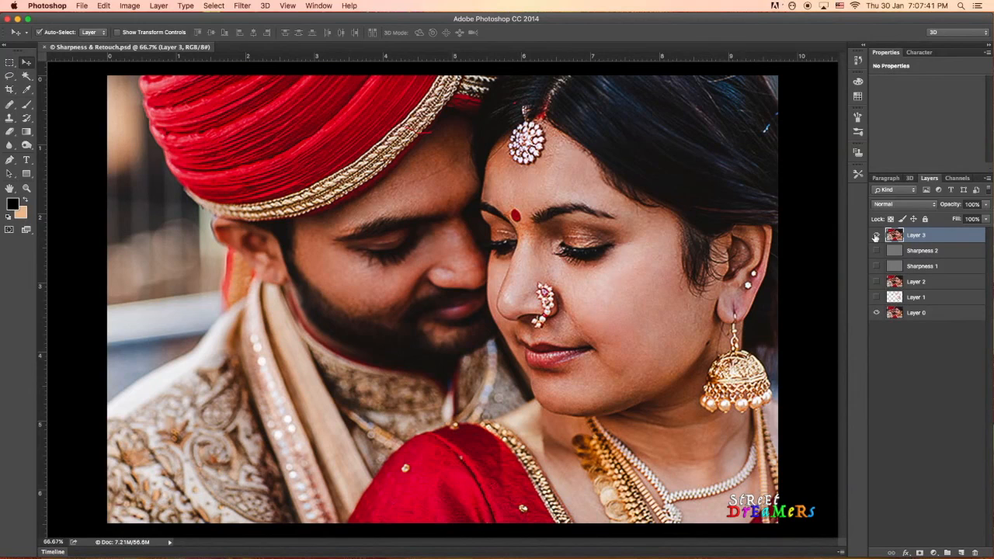
{"action": "left_click", "coordinate": [874, 234]}
{"action": "left_click", "coordinate": [874, 236]}
Group the layers from Layer 1 up to Sharpness 2 using the default group settings, and select the merged layer above the group.
{"action": "left_click", "coordinate": [946, 297]}
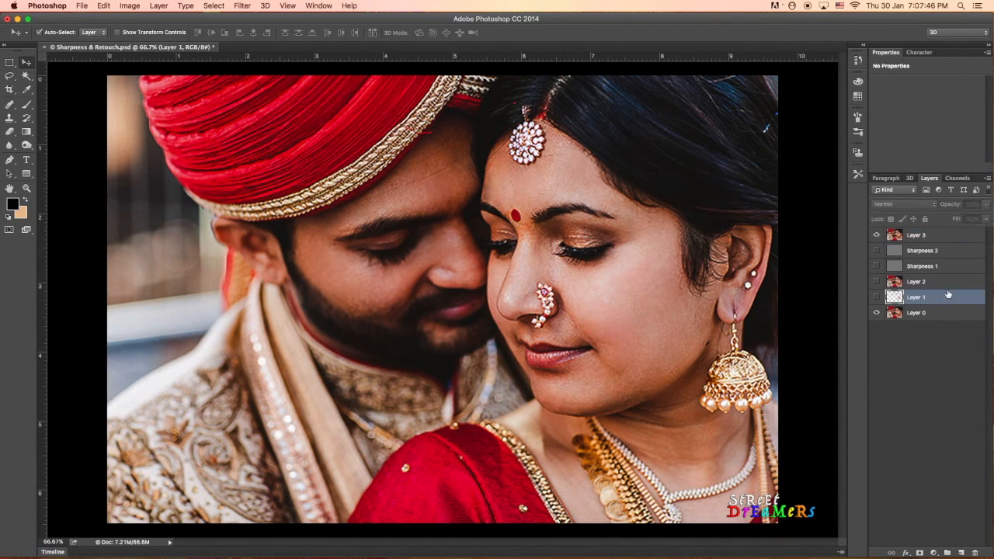
{"action": "left_click", "coordinate": [950, 250], "text": "shift"}
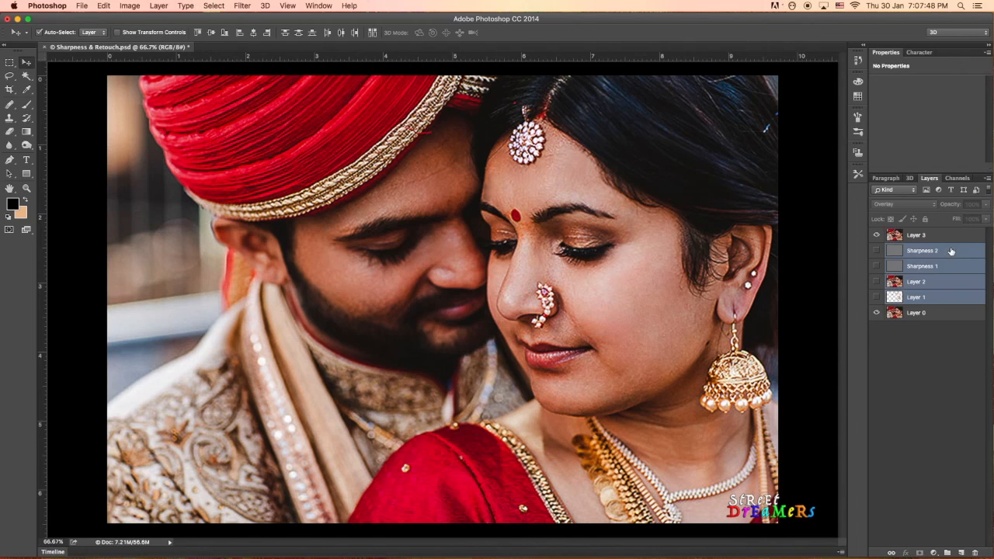
{"action": "right_click", "coordinate": [950, 251]}
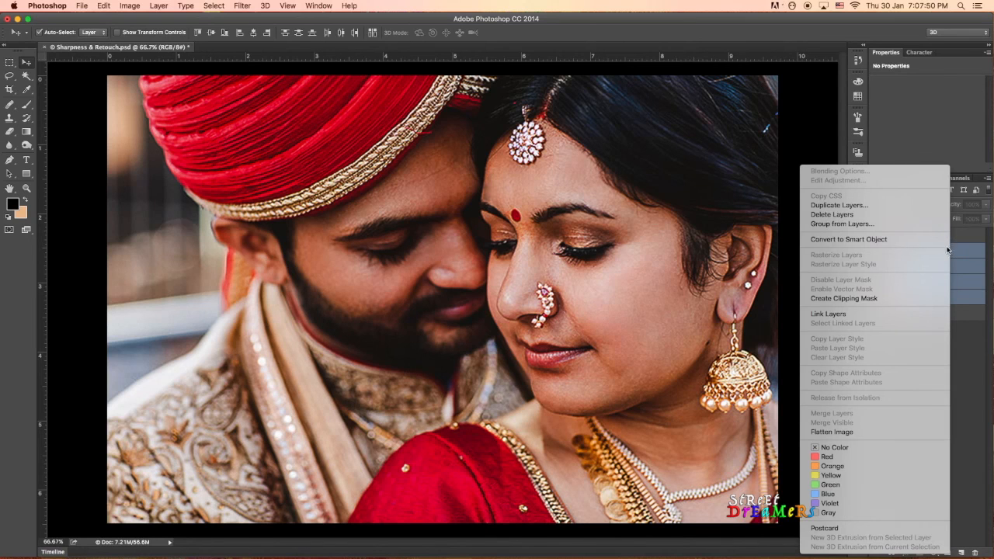
{"action": "left_click", "coordinate": [854, 224]}
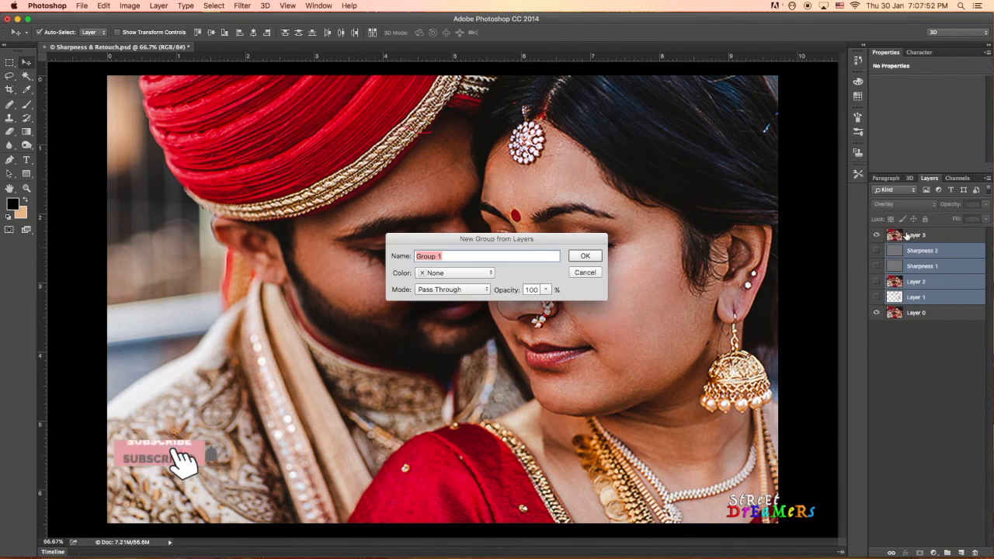
{"action": "left_click", "coordinate": [589, 258]}
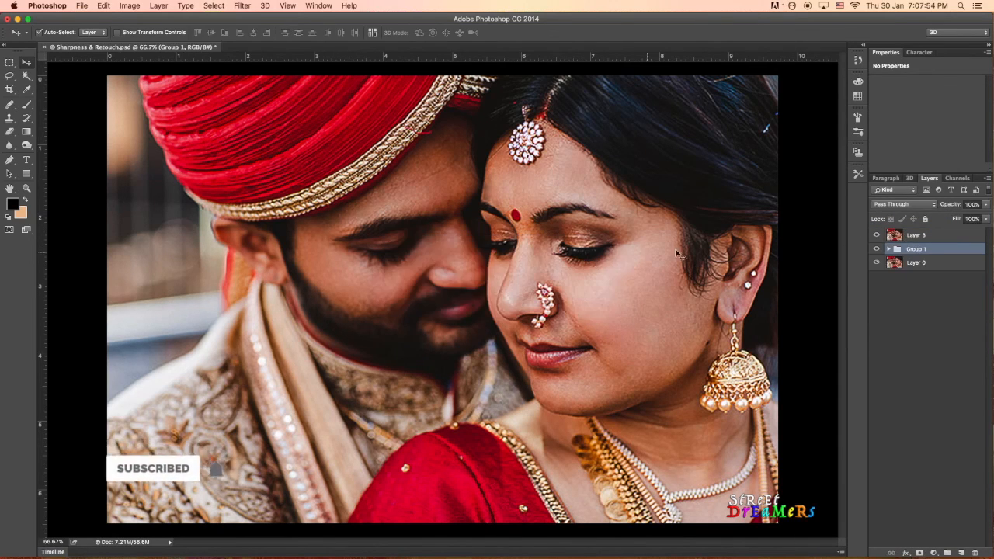
{"action": "left_click", "coordinate": [920, 235]}
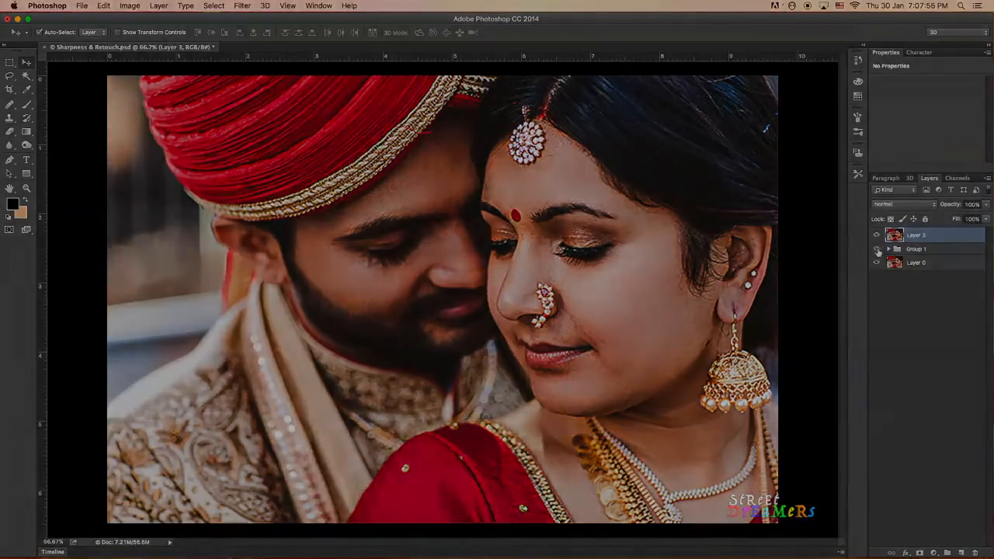